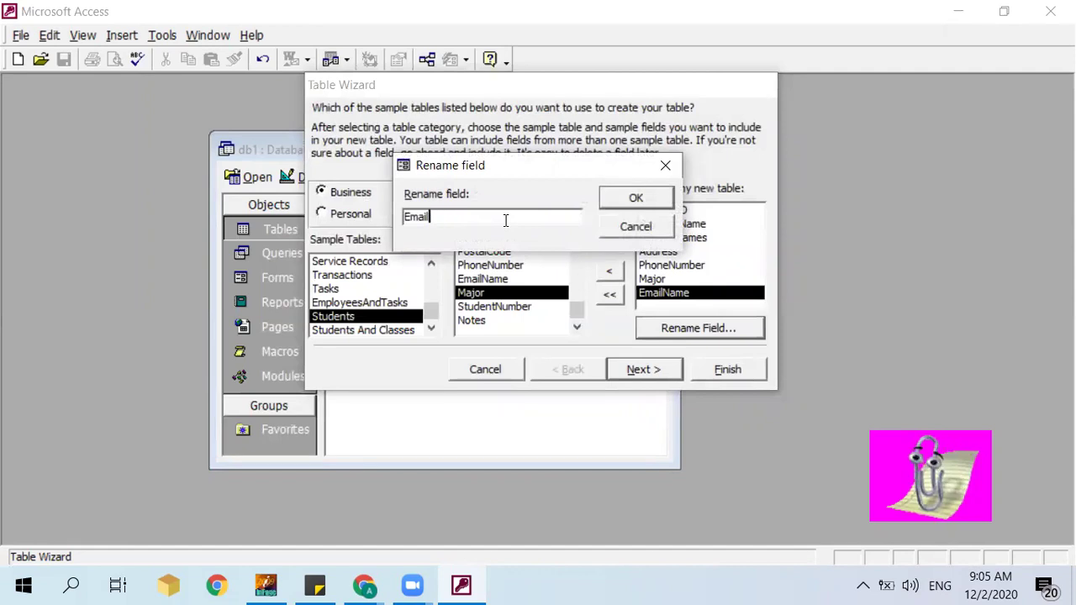
Step: Confirm renaming EmailName to Email and advance to the table-naming page
click(637, 200)
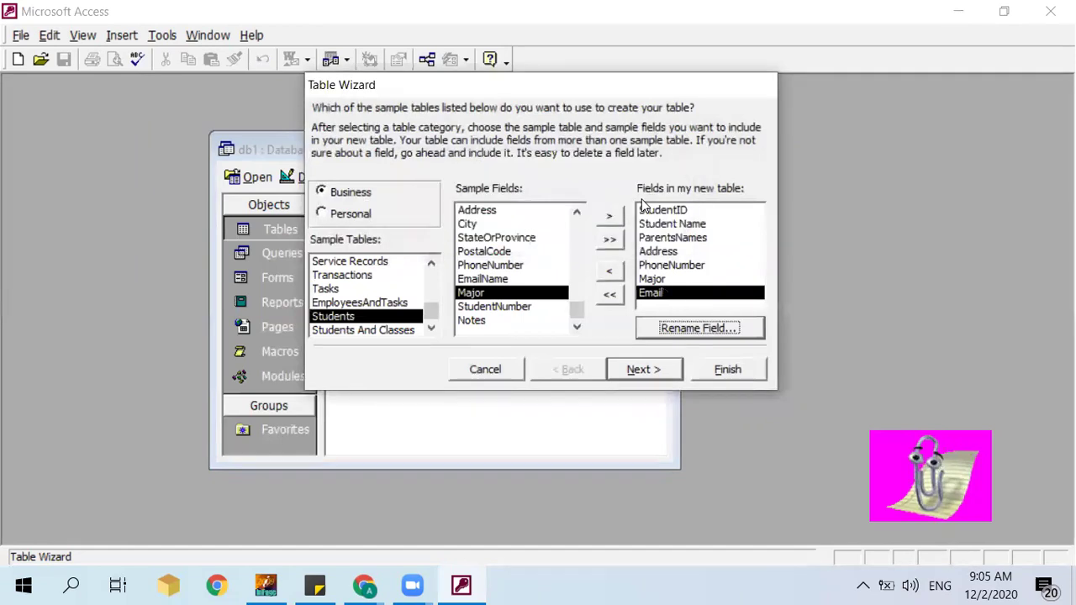
click(653, 370)
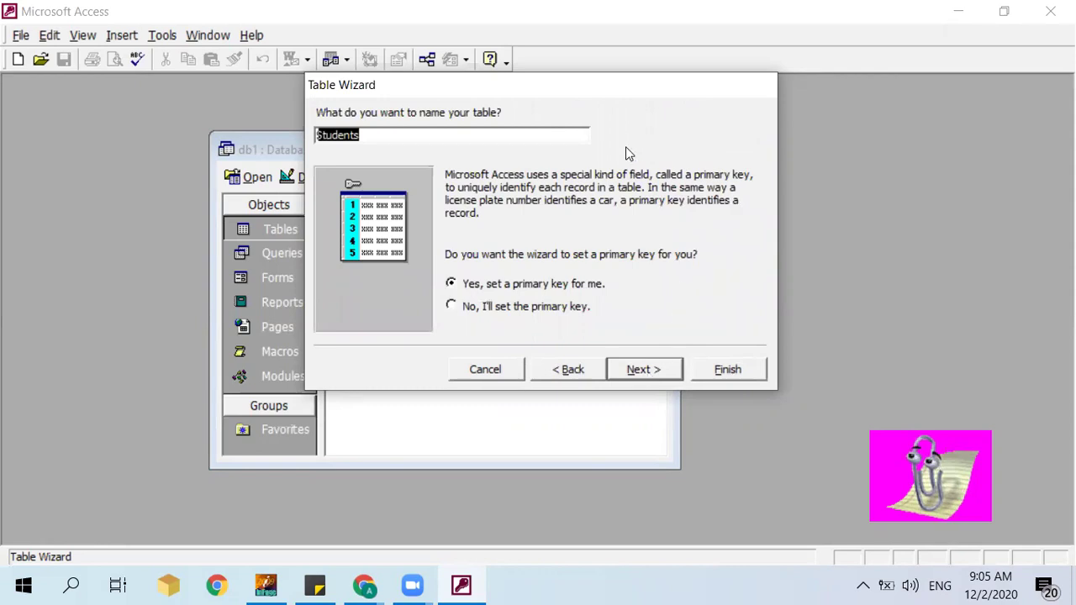
Step: Keep the table name Students and let the wizard set the primary key automatically
click(432, 133)
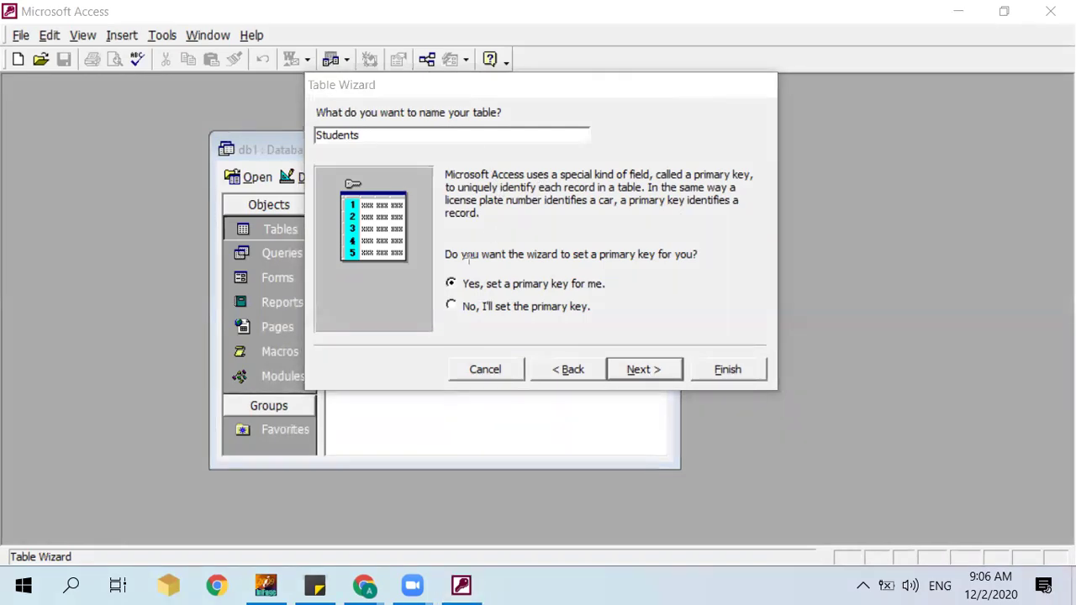
mouse_move(431, 229)
mouse_down()
mouse_move(437, 277)
mouse_move(587, 340)
mouse_move(641, 244)
mouse_move(679, 341)
mouse_up()
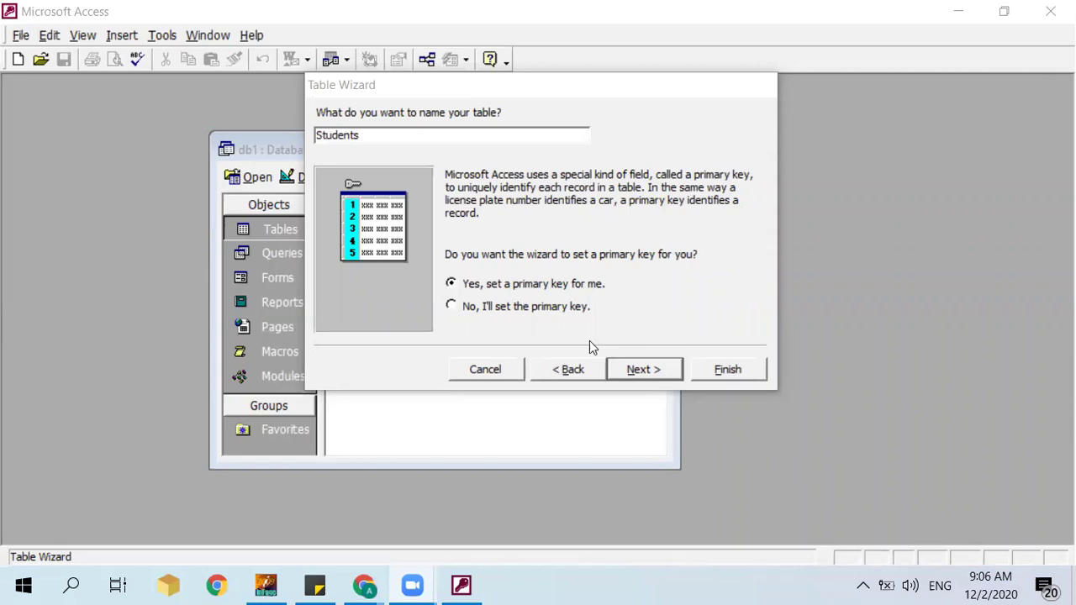
click(541, 306)
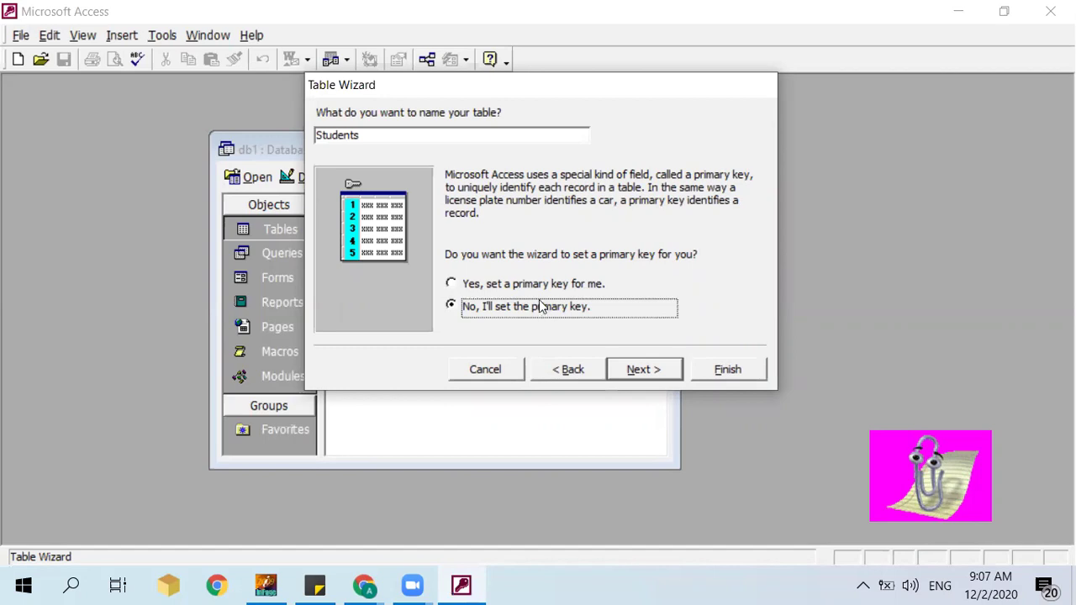
click(534, 286)
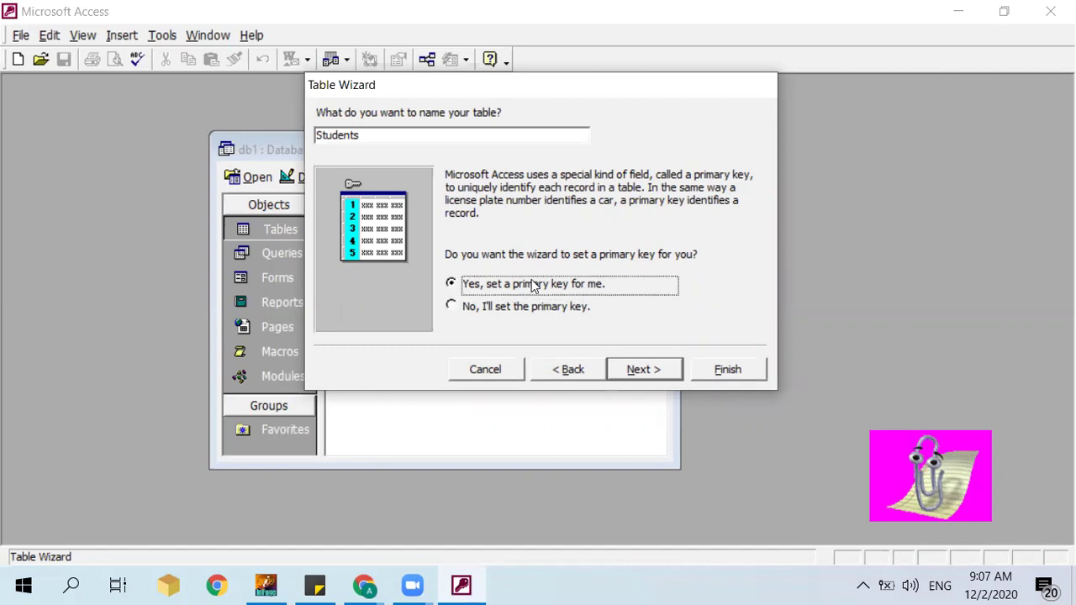
click(636, 370)
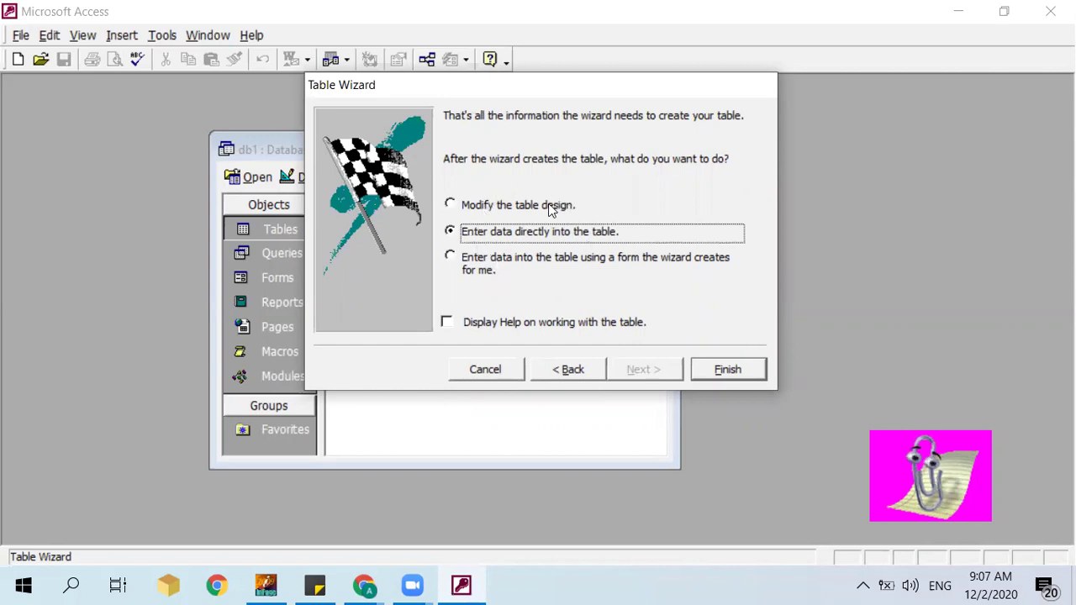
Step: Choose 'Modify the table design' and finish, opening Students in Design view
click(514, 211)
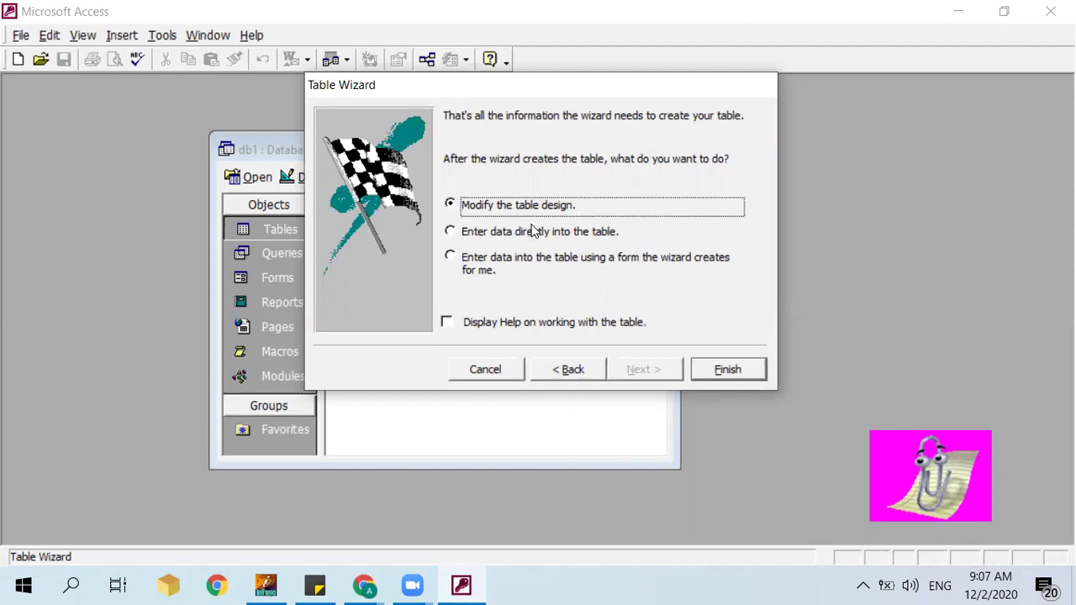
click(544, 238)
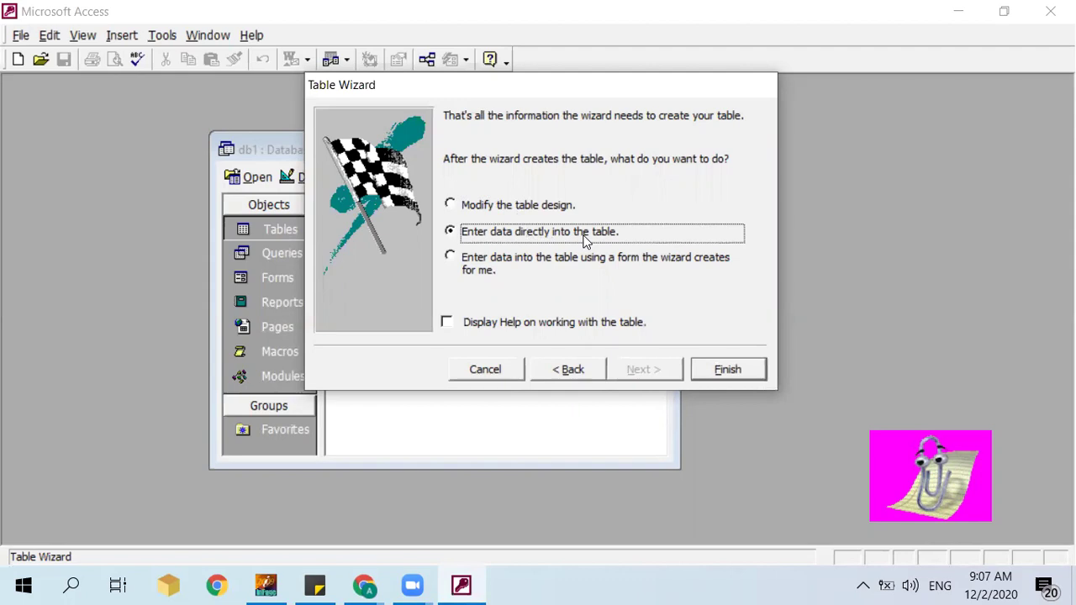
click(516, 268)
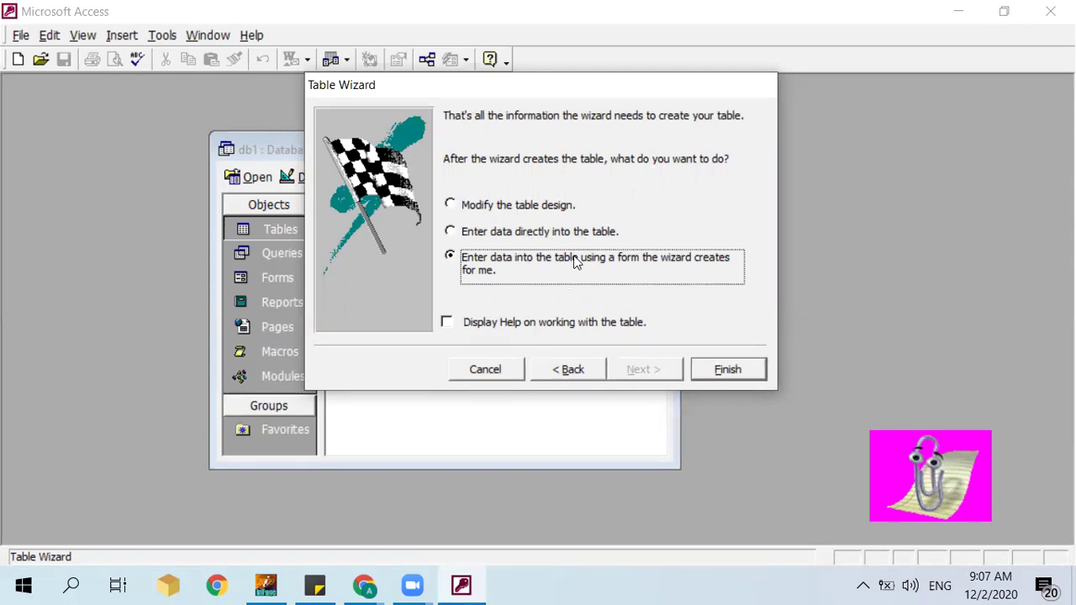
click(531, 211)
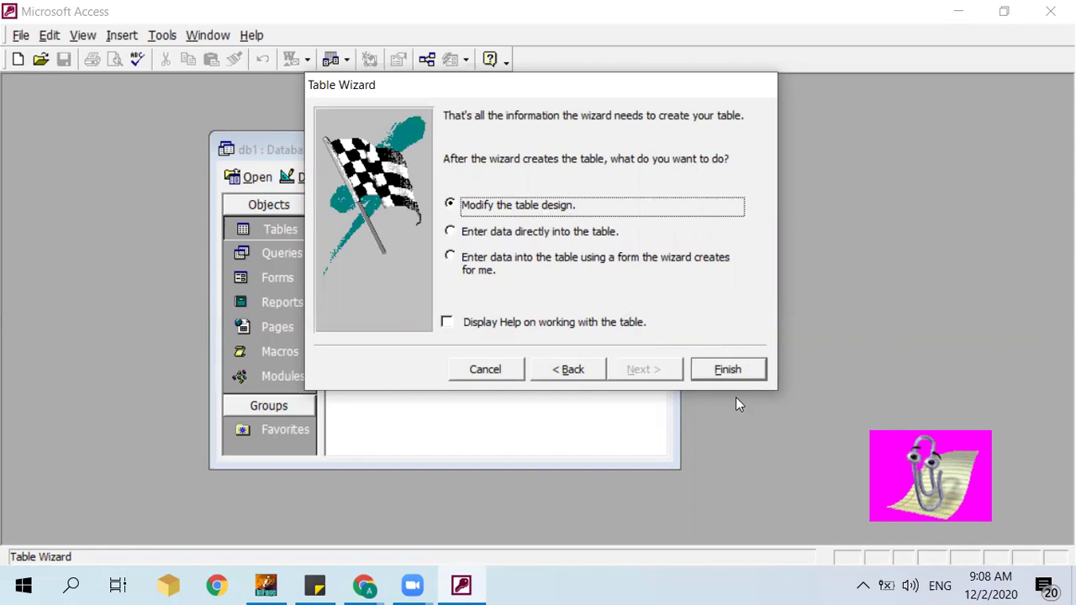
click(725, 370)
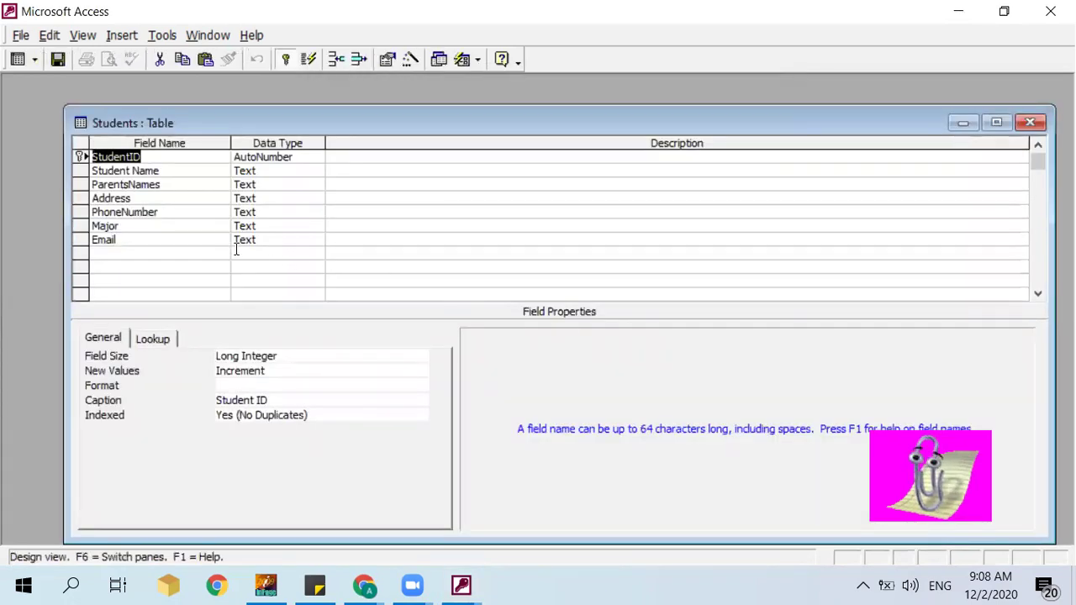
Step: Add class and session as Text fields below Email
click(169, 251)
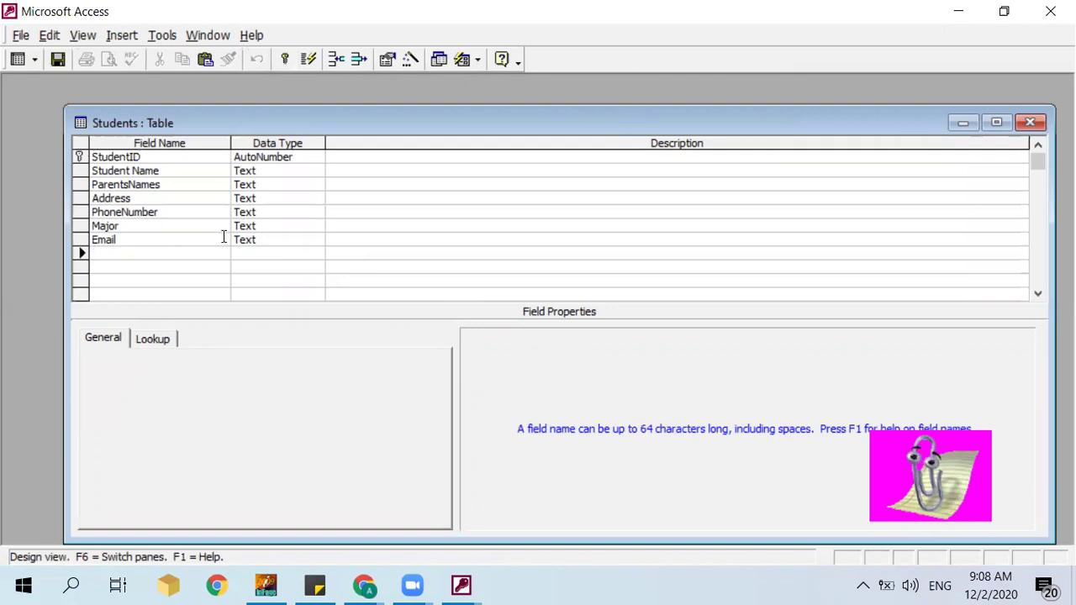
text(class)
key(Tab)
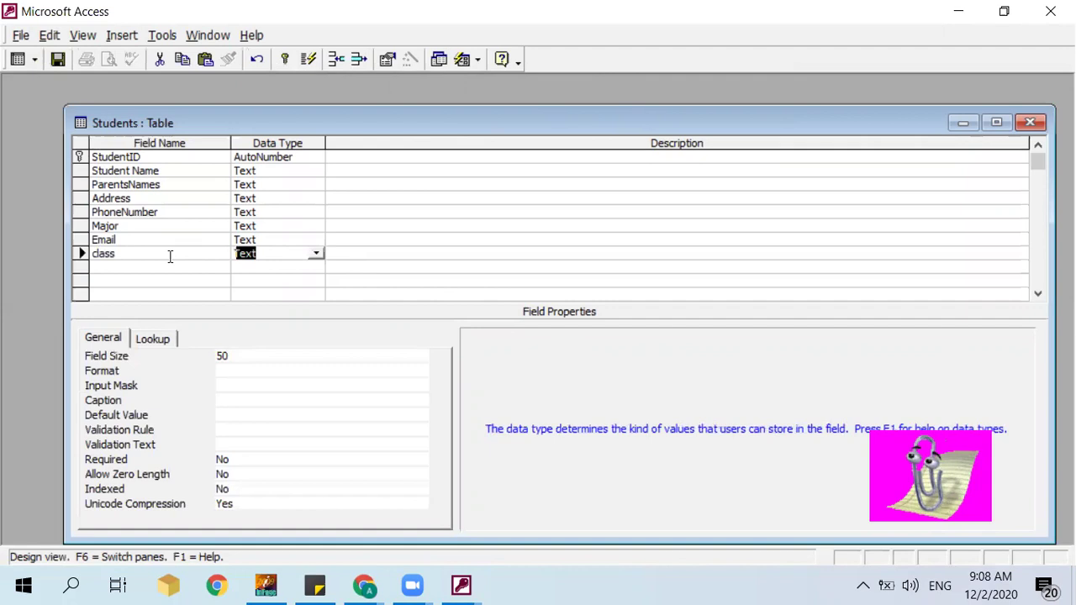
key(Down)
key(Left)
text(session)
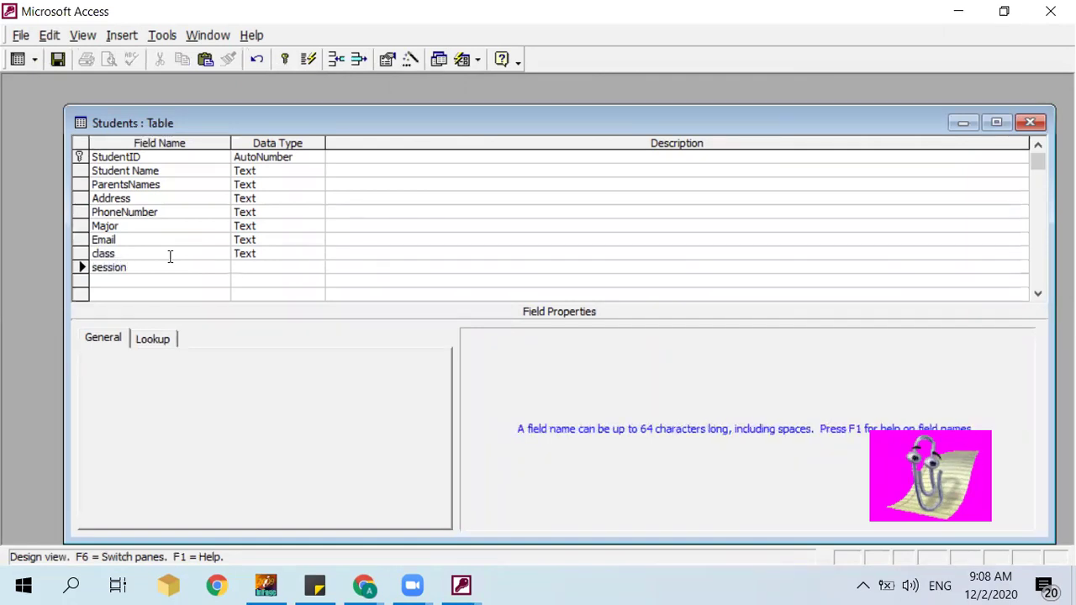
key(Tab)
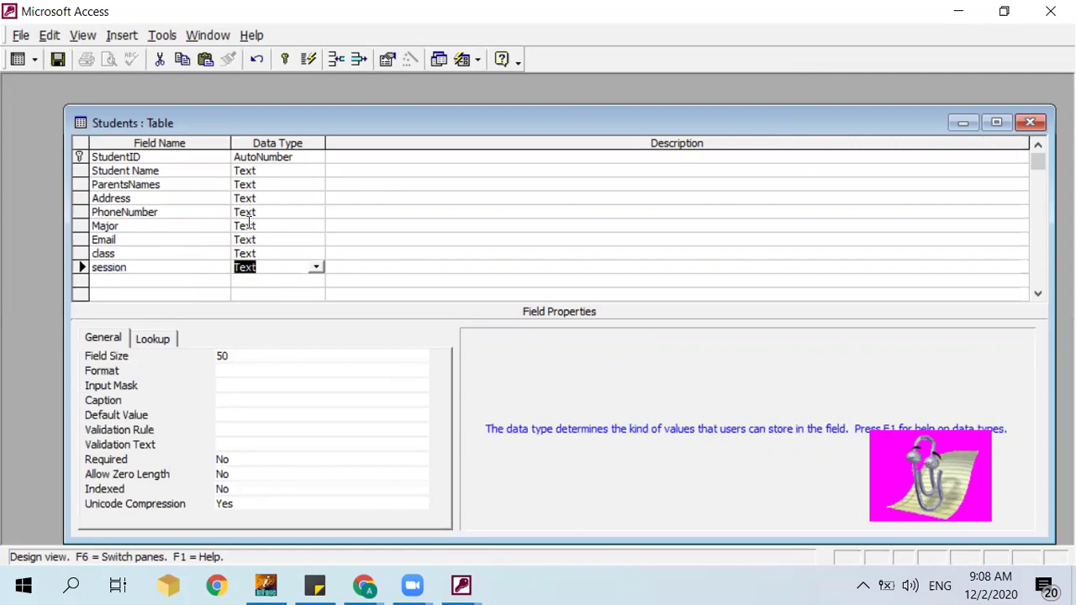
Step: Save the Students table design and close the design window
click(58, 60)
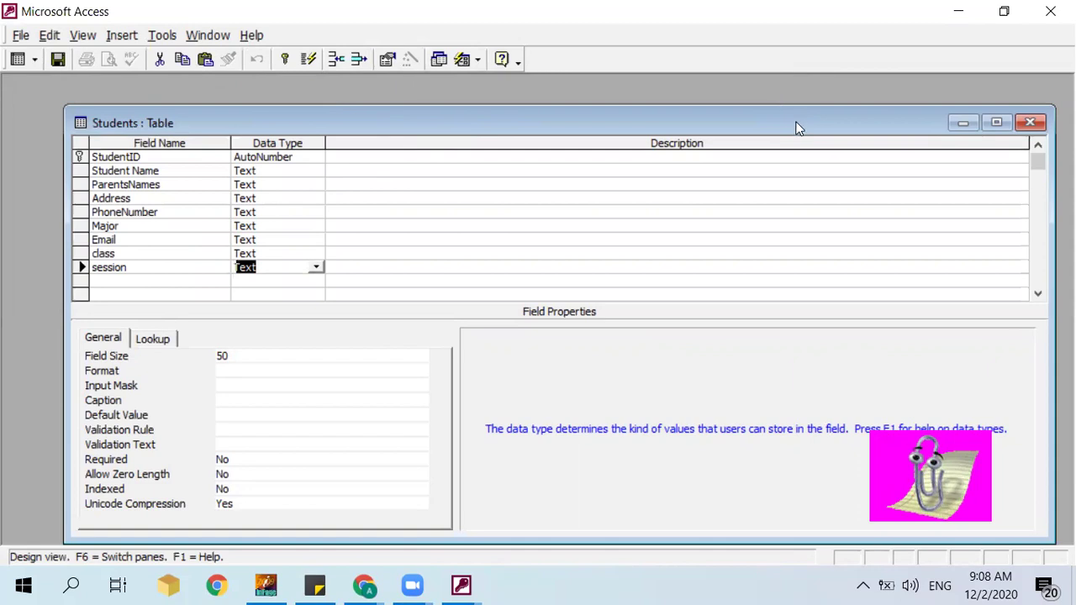
drag(798, 128, 667, 158)
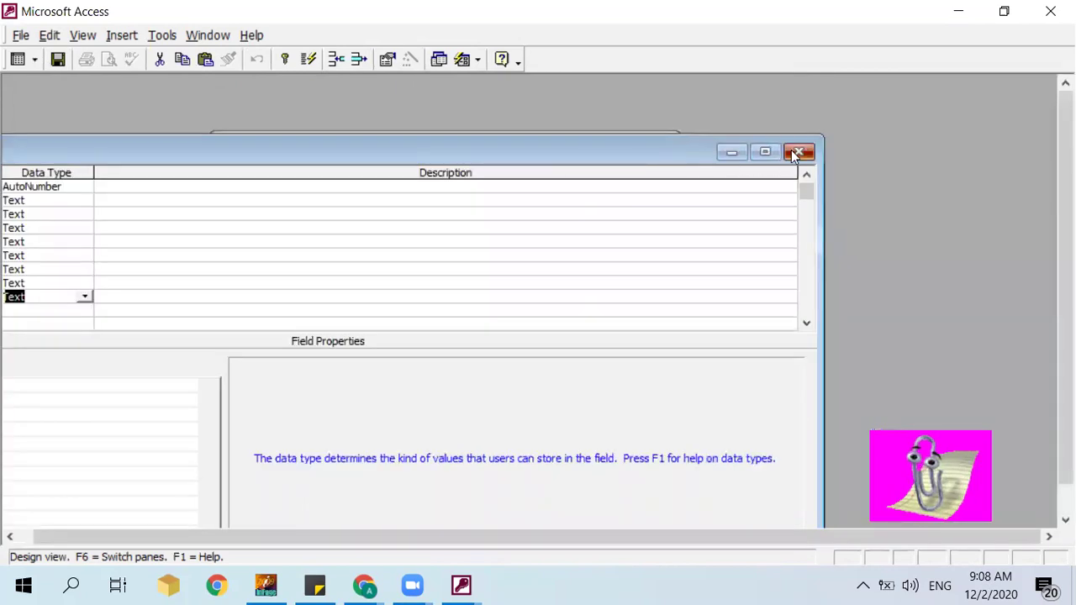
click(793, 155)
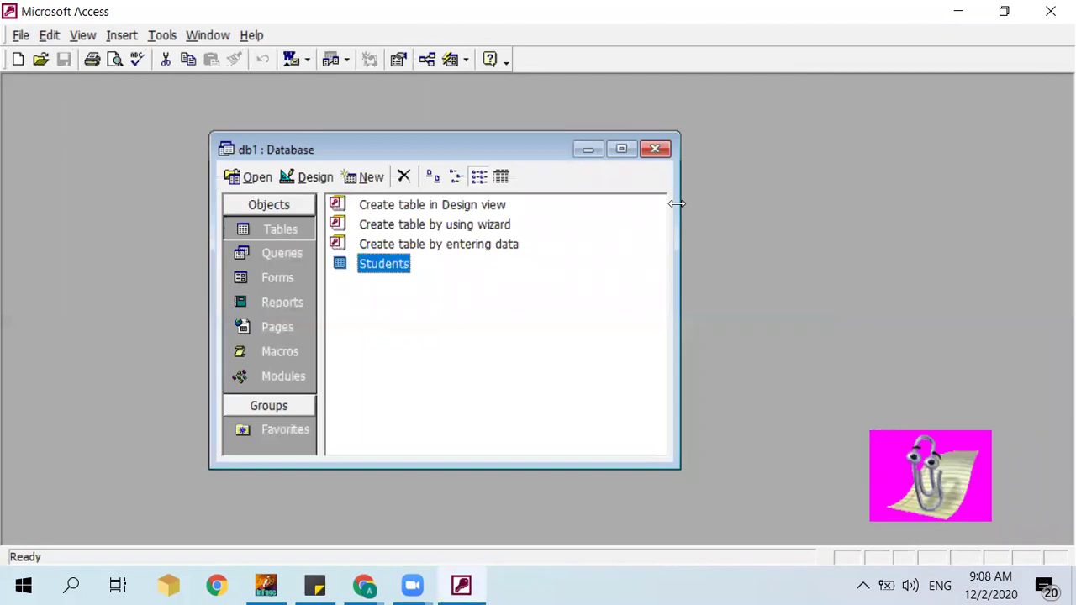
Step: Start another wizard table from the Students sample, adding all its sample fields
double_click(468, 232)
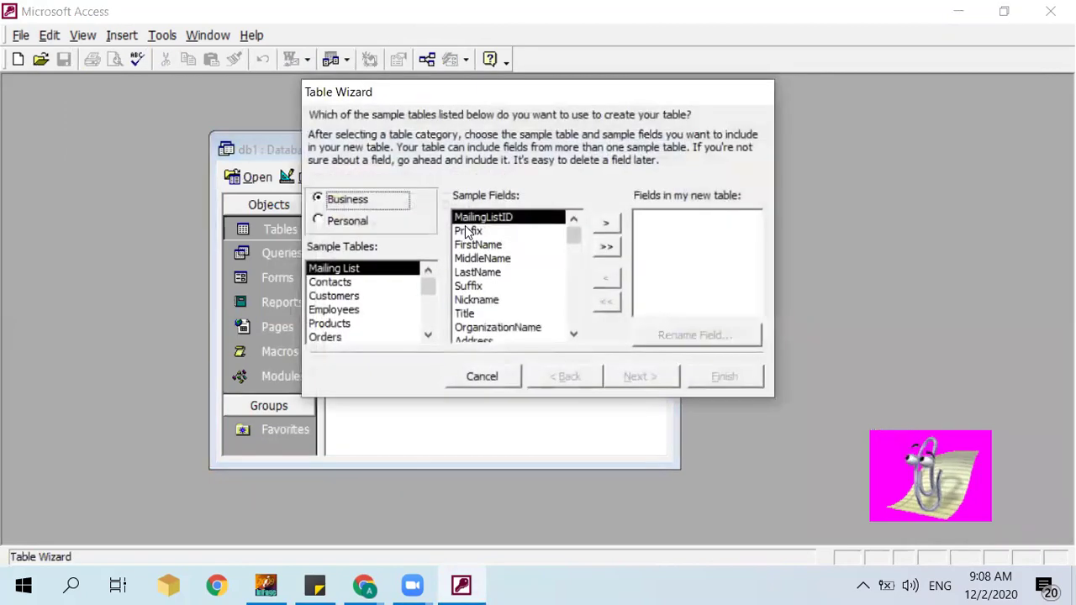
click(353, 297)
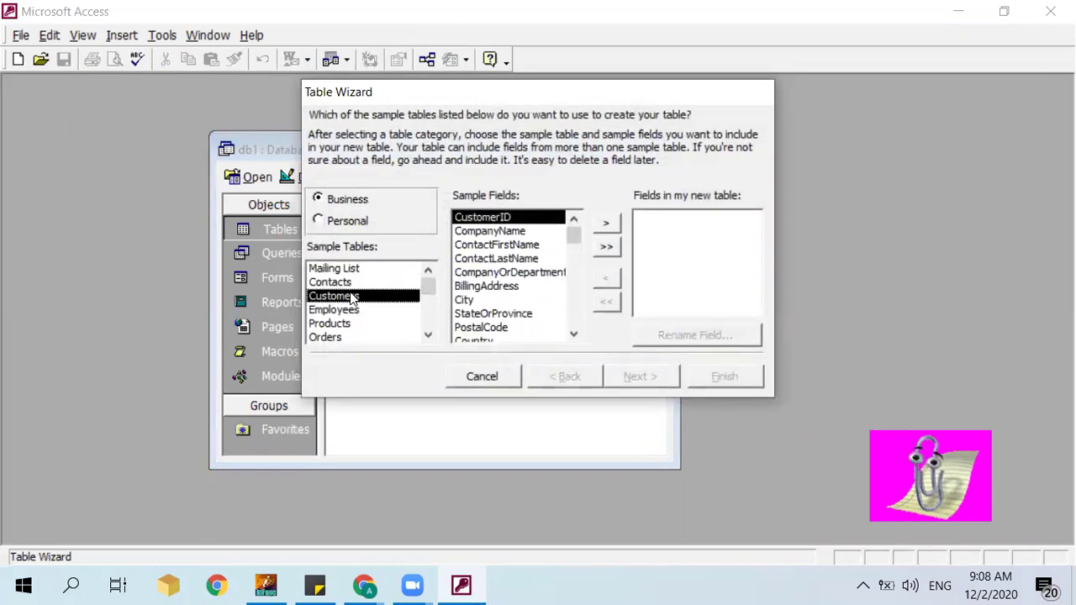
key(Down)
key(Down)
key(Down)
key(Down)
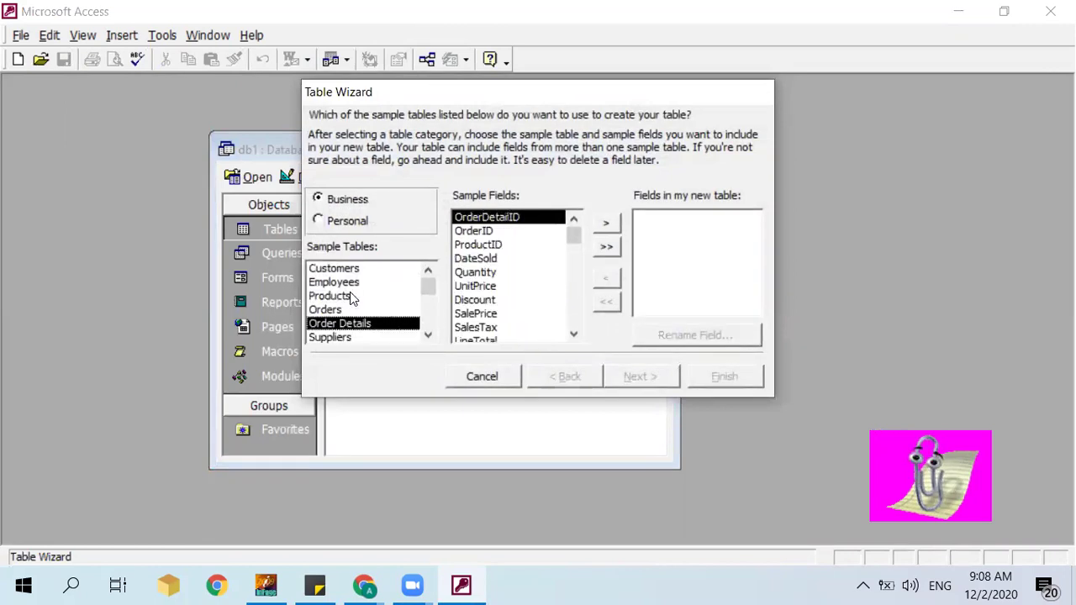
key(Down)
key(Down)
key(Down)
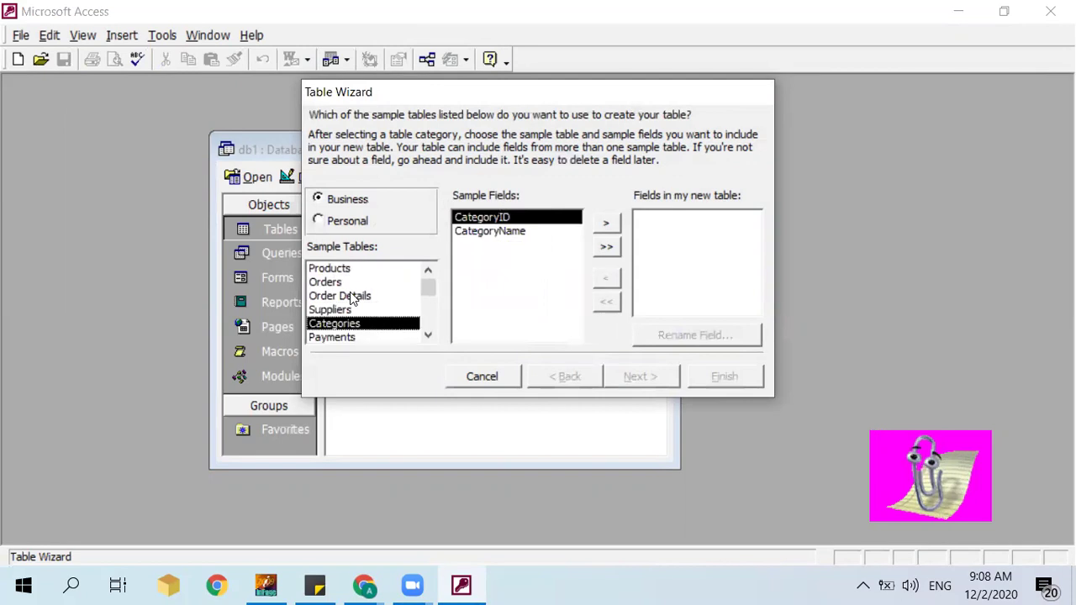
key(Down)
key(Down)
key(Down)
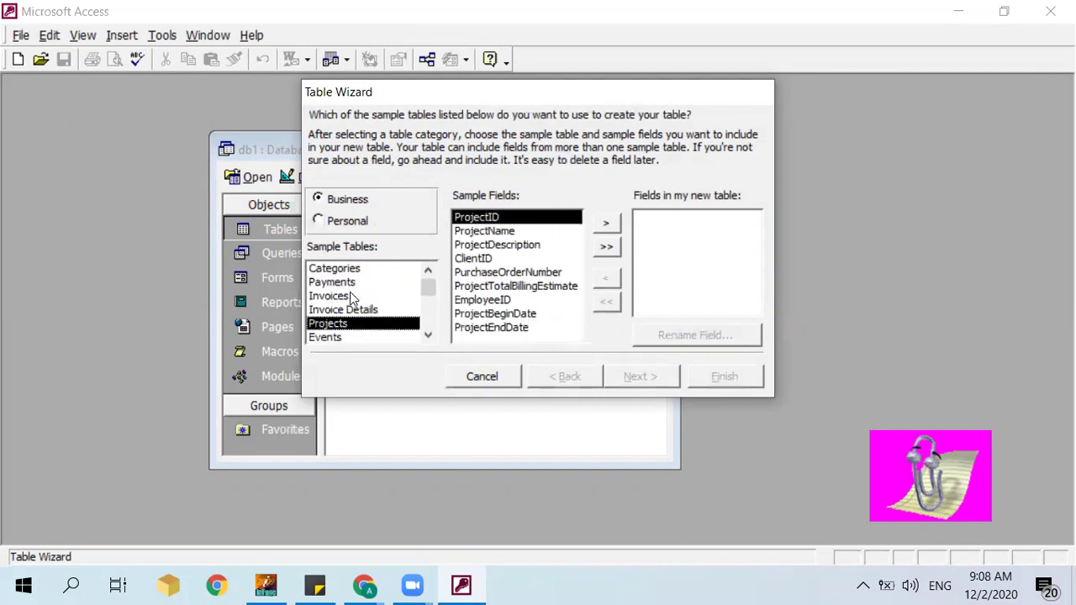
key(Down)
key(Down)
key(Down)
key(Down)
key(Down)
key(Down)
key(Down)
key(Down)
key(Down)
key(Down)
key(Down)
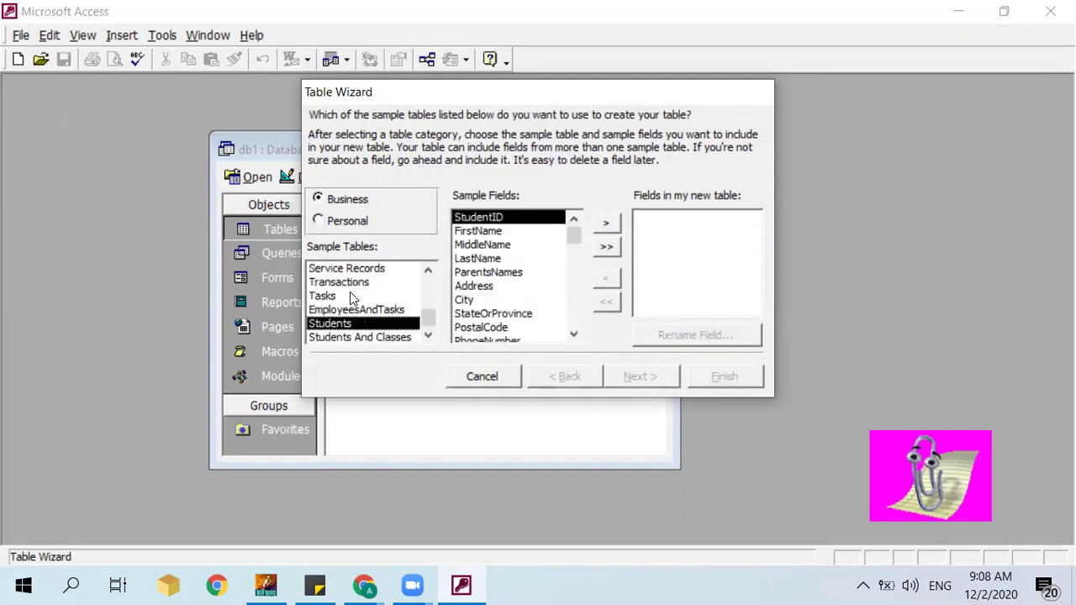
click(606, 247)
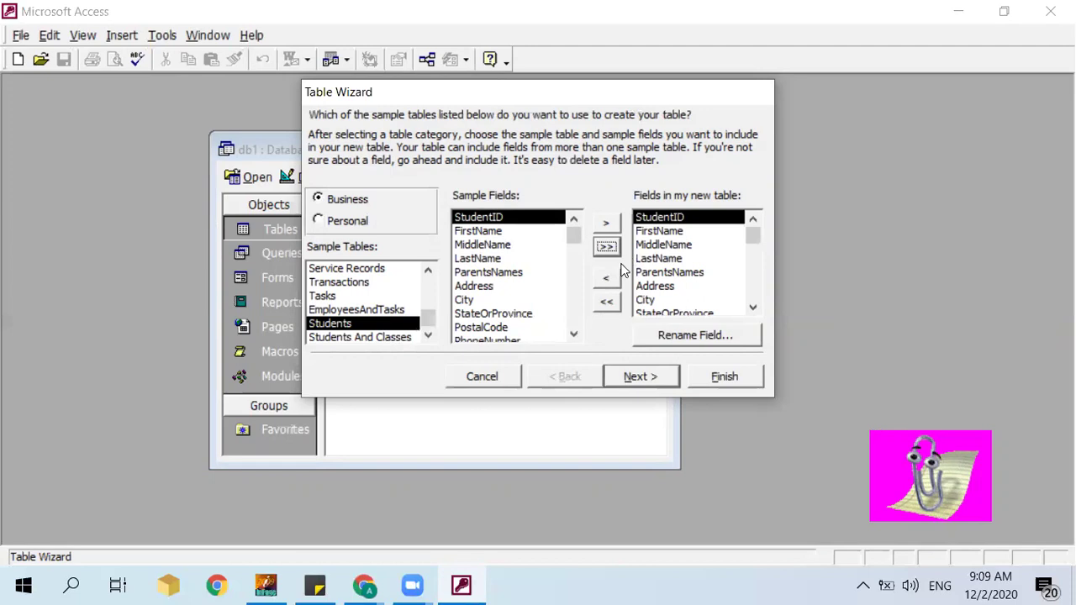
click(753, 308)
click(753, 308)
click(753, 307)
click(754, 308)
click(754, 308)
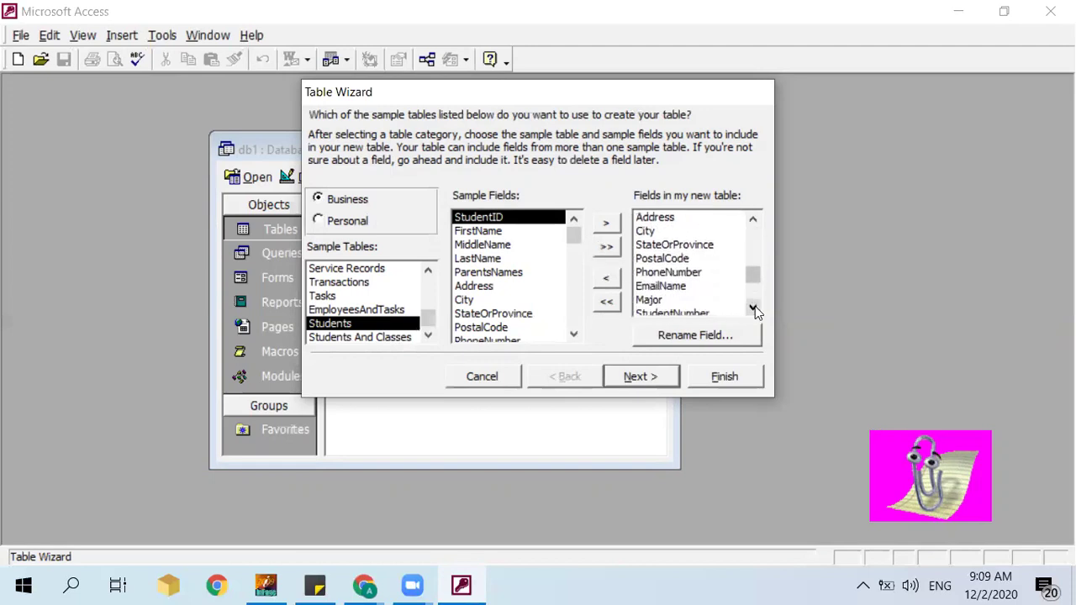
click(754, 308)
Step: Name the table Students and choose to set the primary key yourself
click(664, 378)
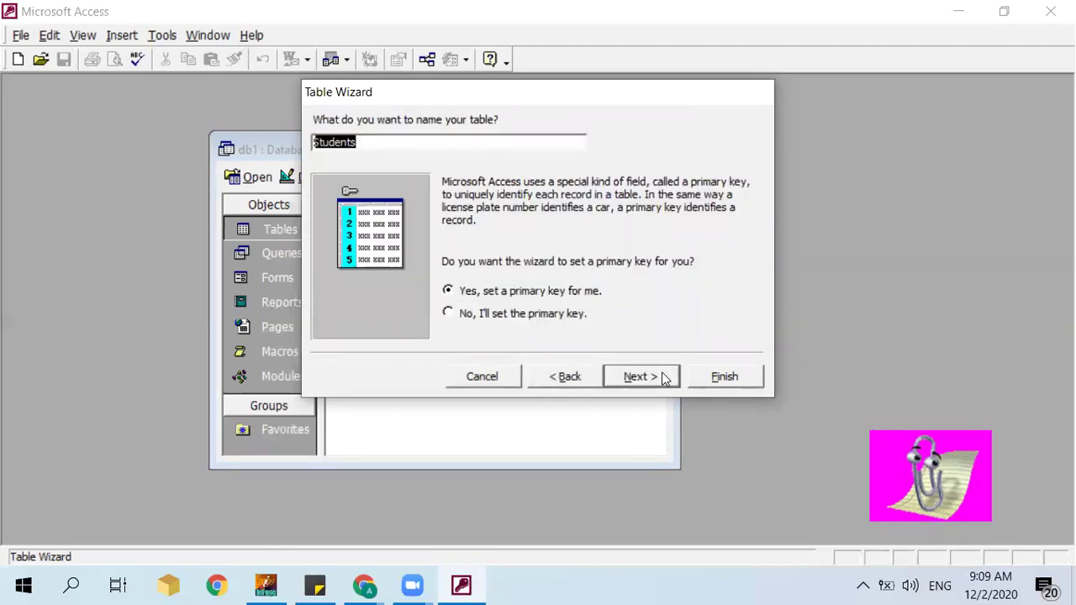
click(559, 314)
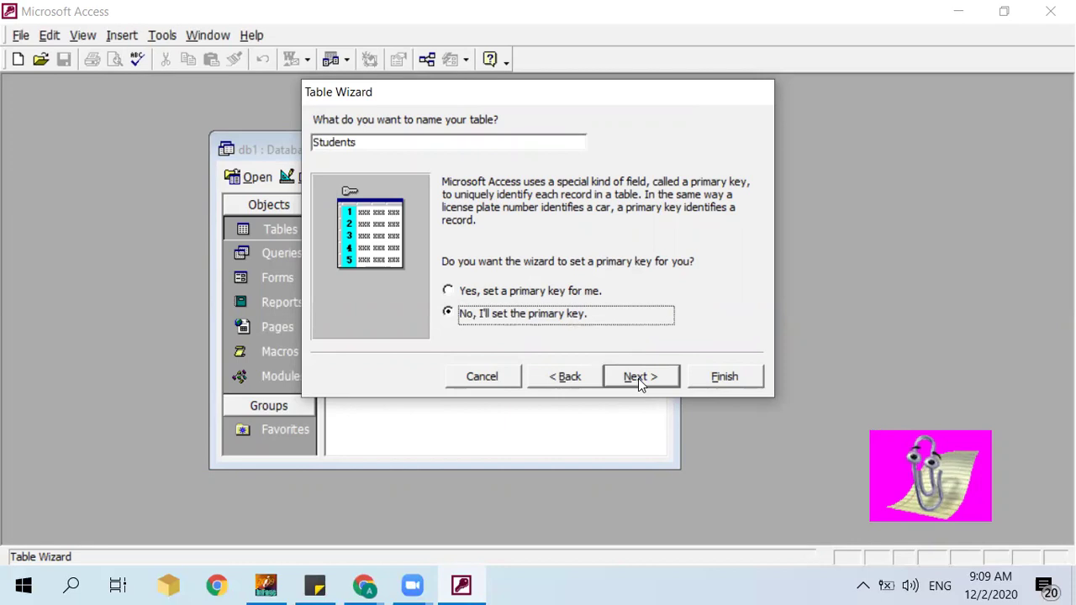
click(638, 379)
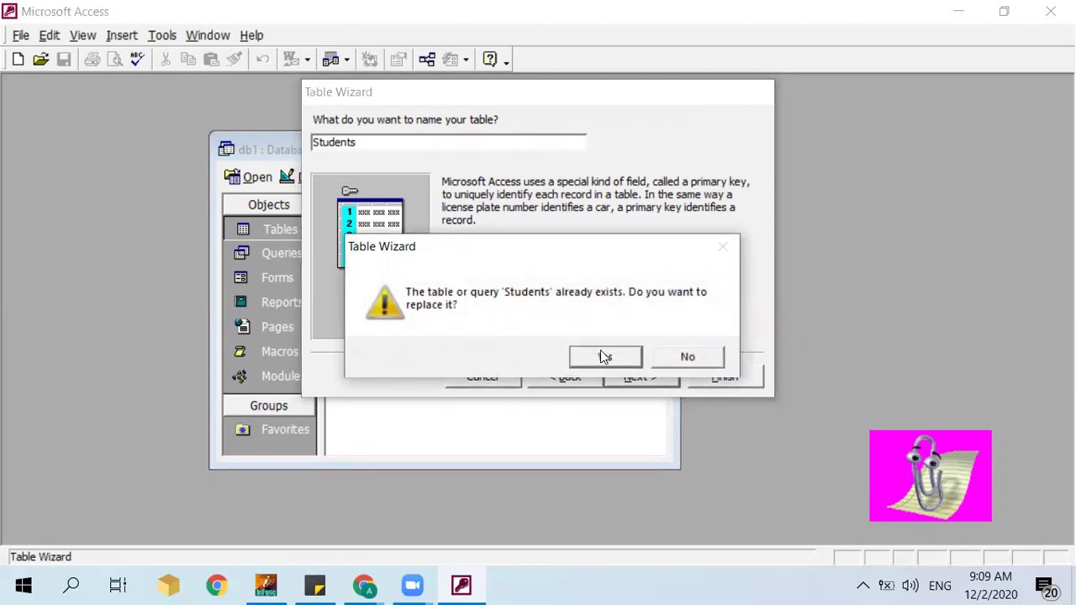
Step: Replace the existing Students table and make StudentID a key of hand-entered numbers
click(603, 357)
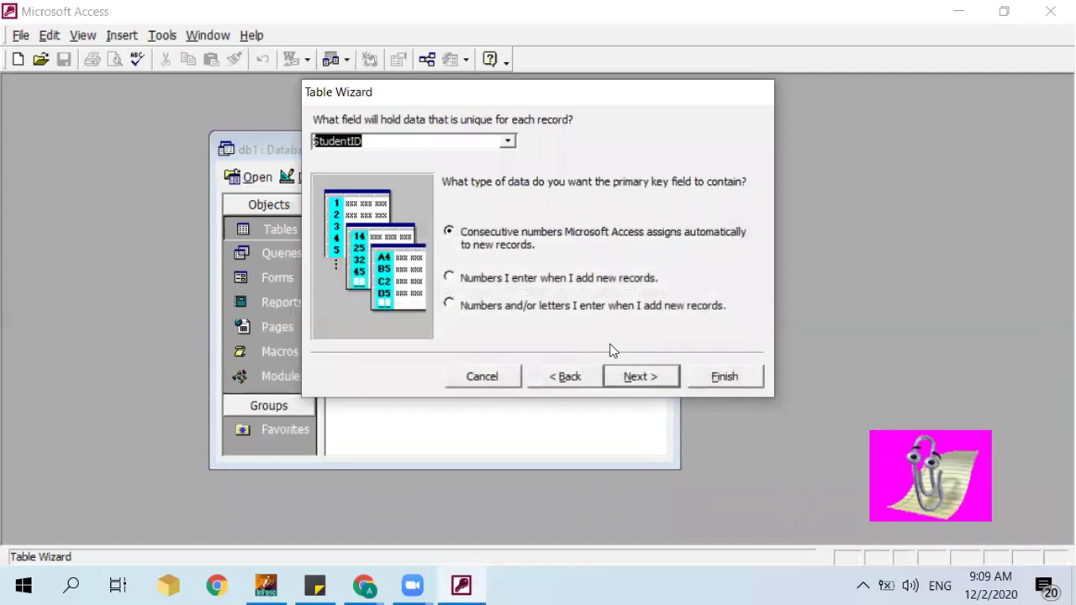
click(509, 143)
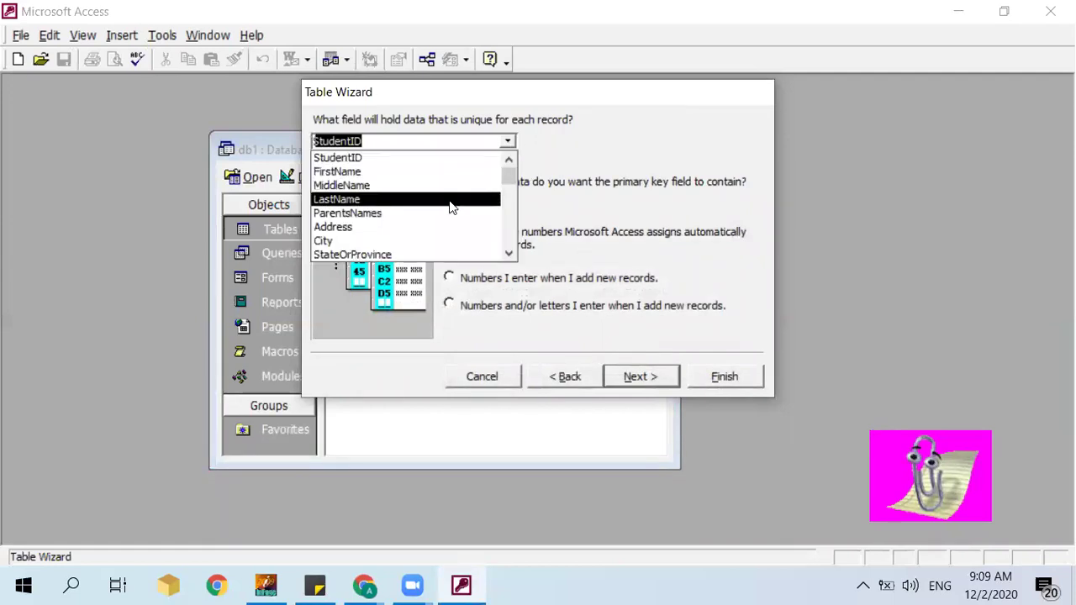
click(576, 142)
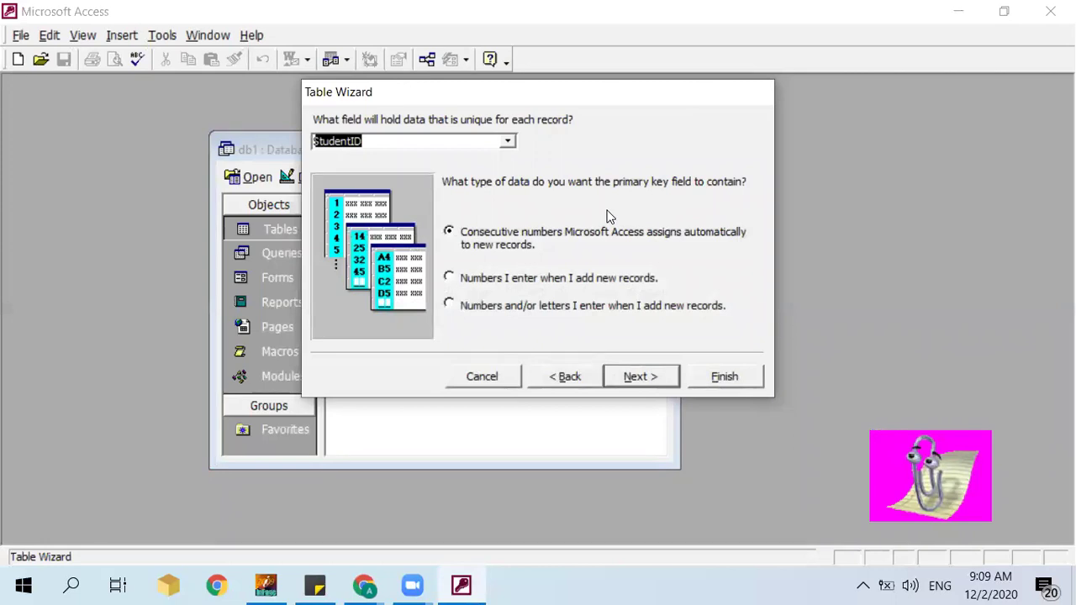
click(575, 283)
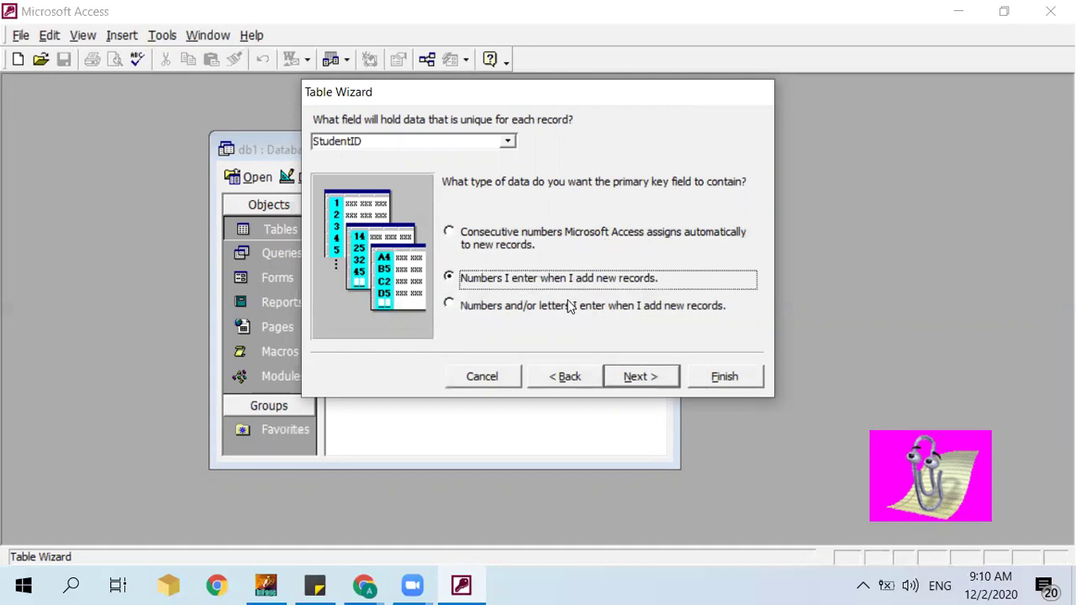
click(571, 310)
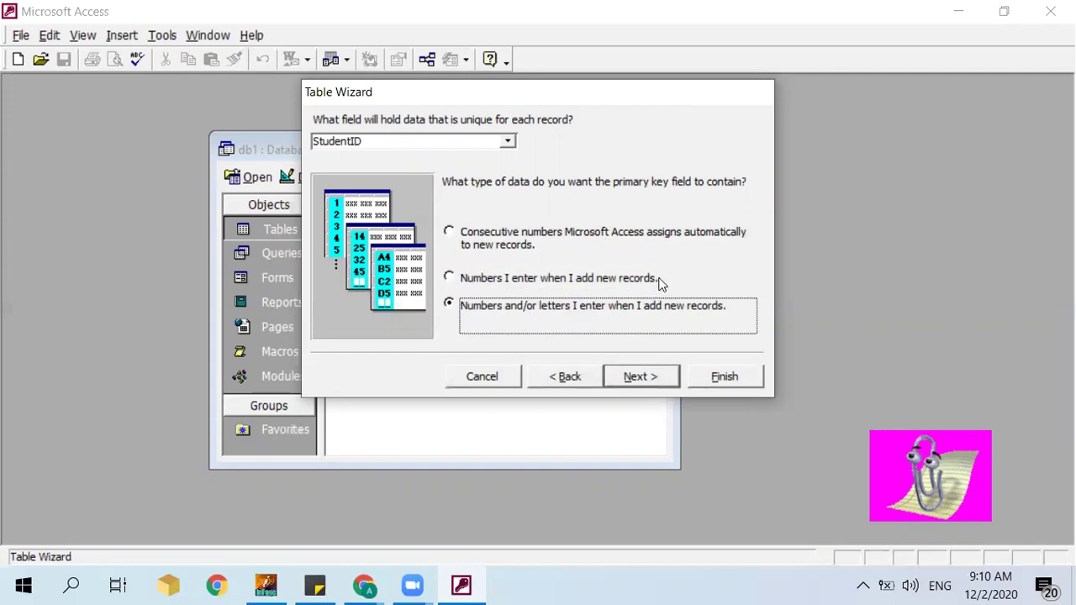
click(624, 291)
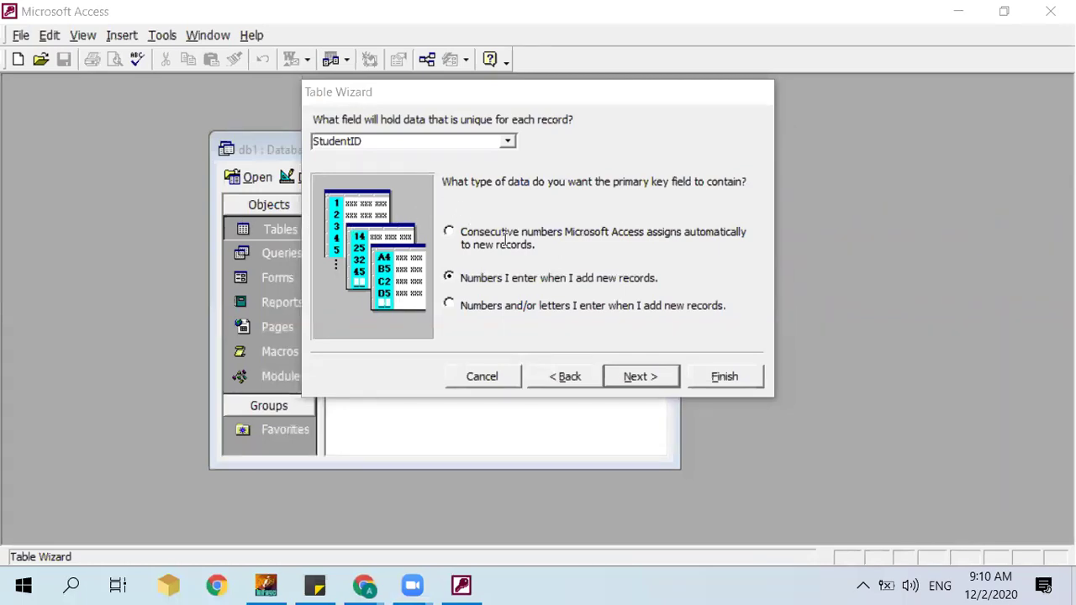
Step: Type 2020-3-12 and 12 into wizard fields, then cancel with Escape
click(807, 286)
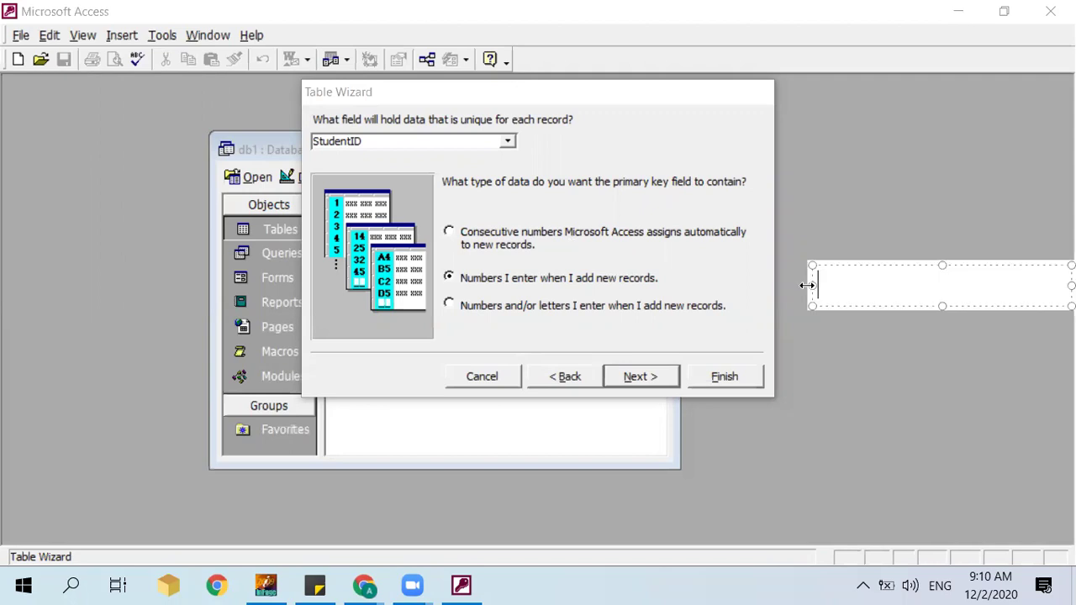
text(2020)
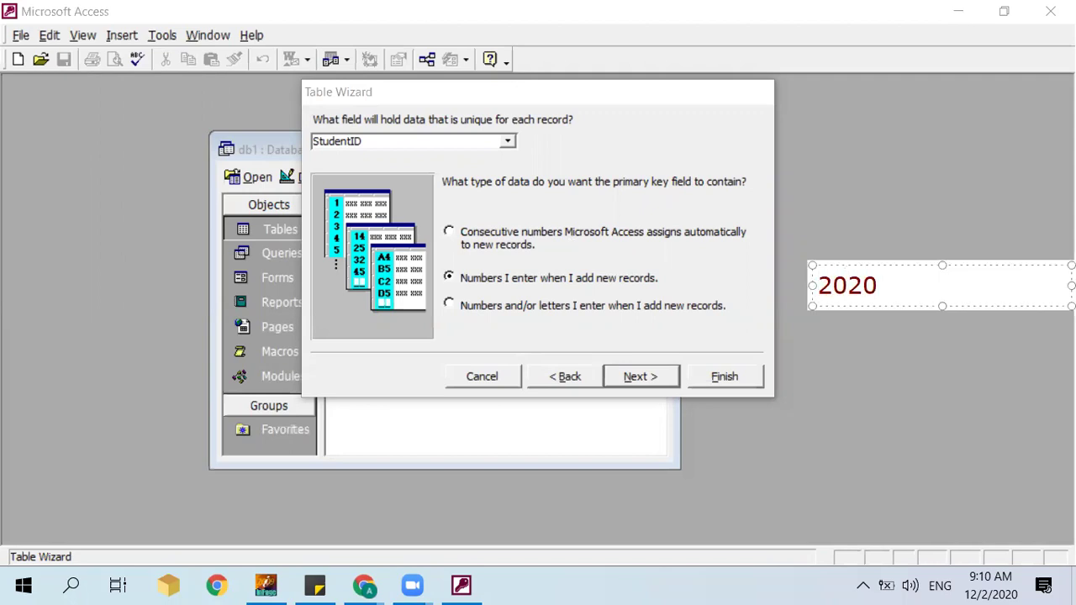
text(-3-12)
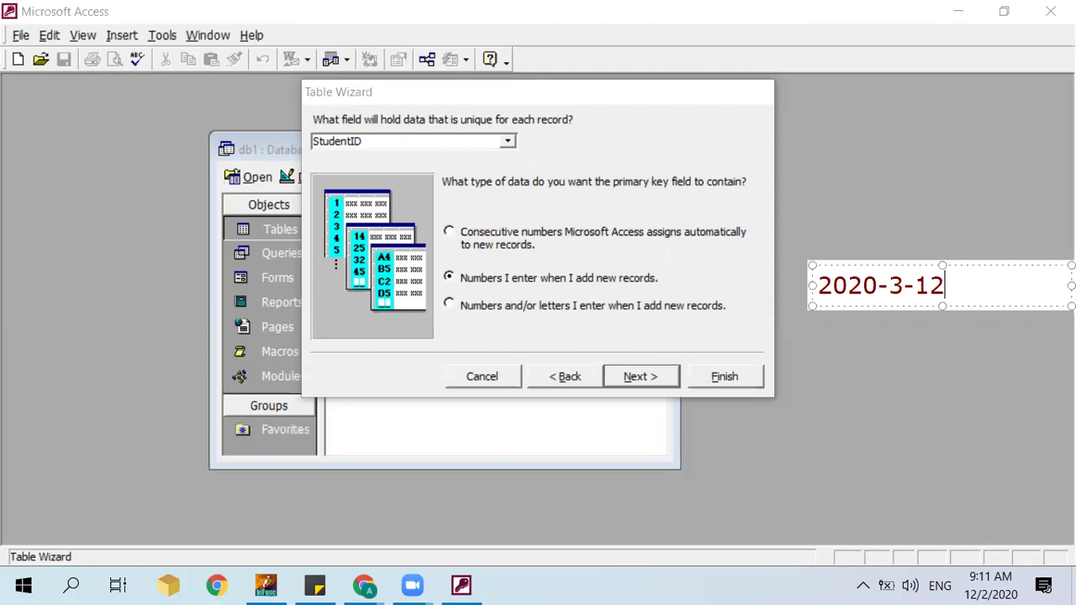
click(621, 314)
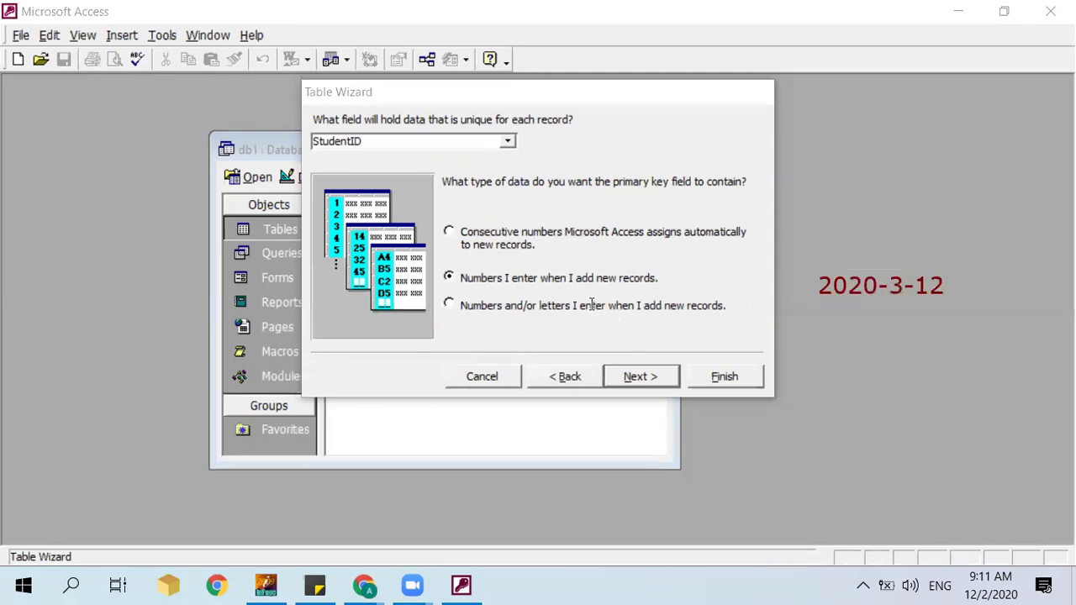
click(593, 304)
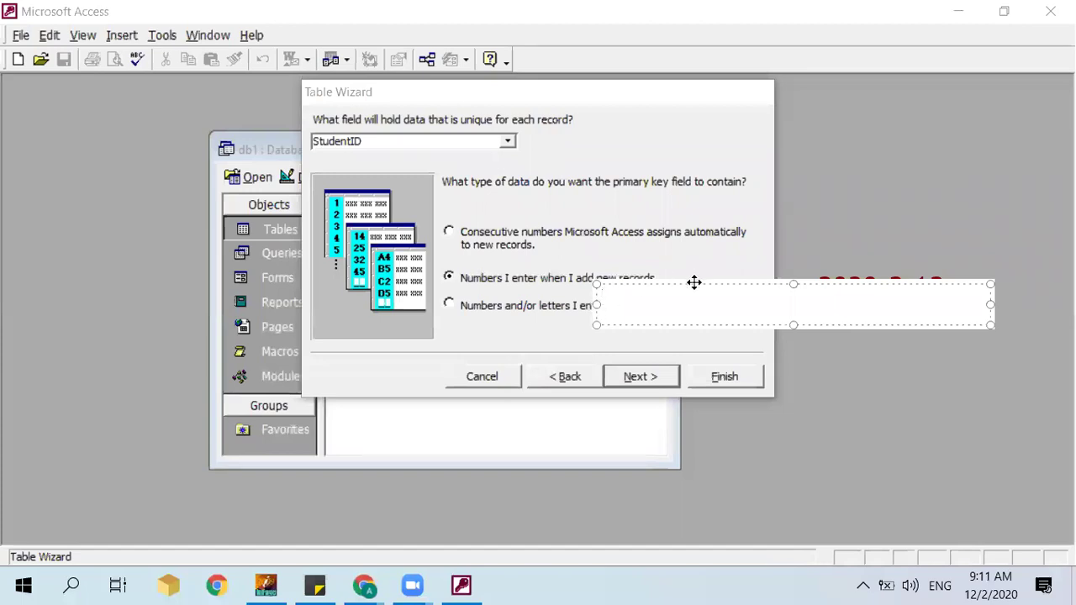
drag(694, 283, 888, 306)
text(12)
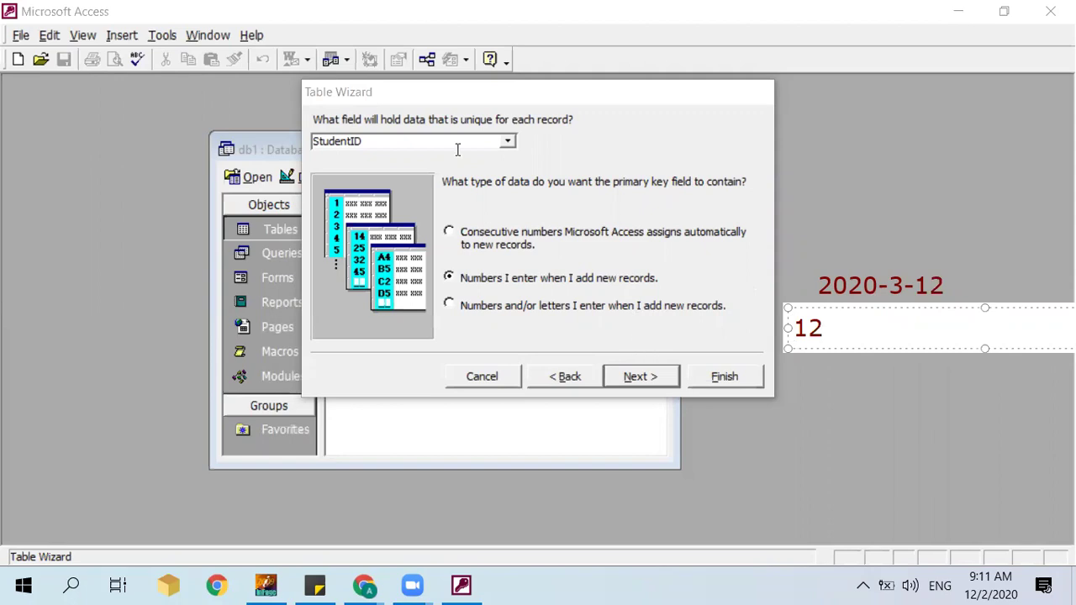
key(Escape)
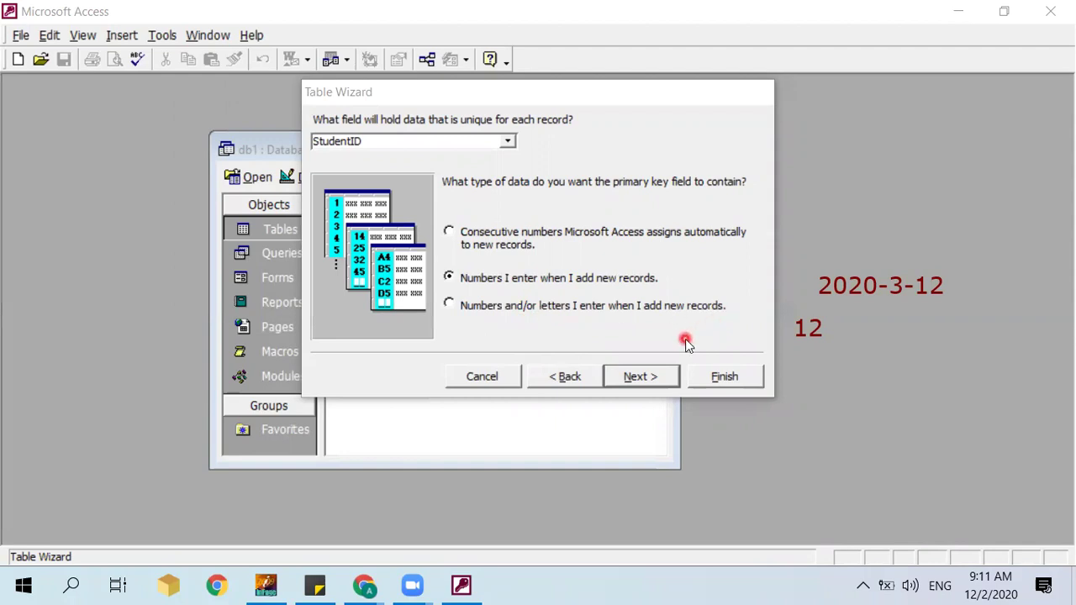
Step: Finish the wizard, choosing to enter data through a wizard-created form
click(642, 377)
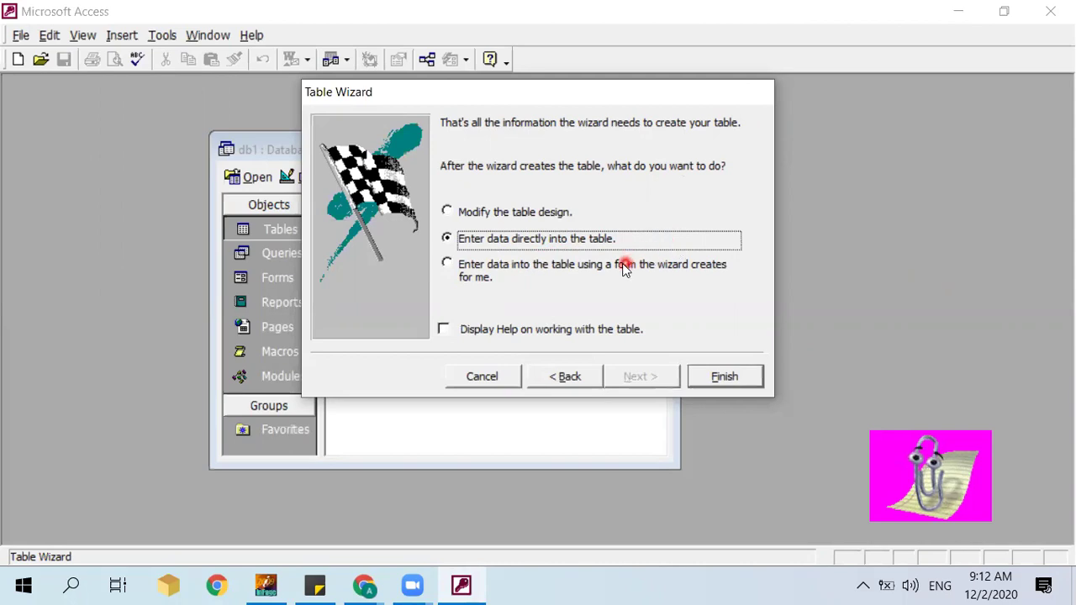
click(595, 274)
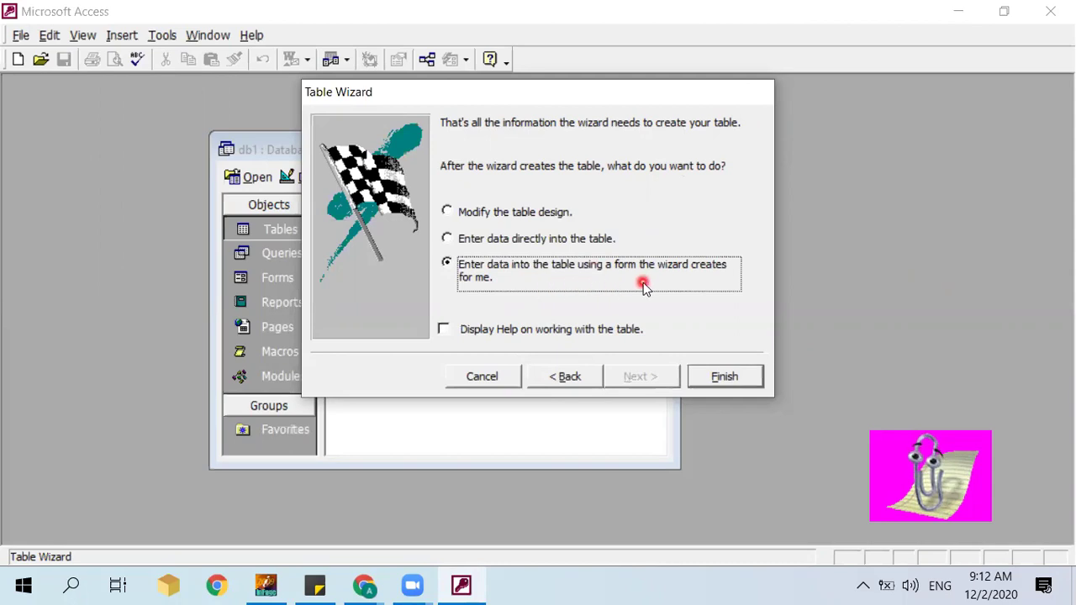
click(725, 378)
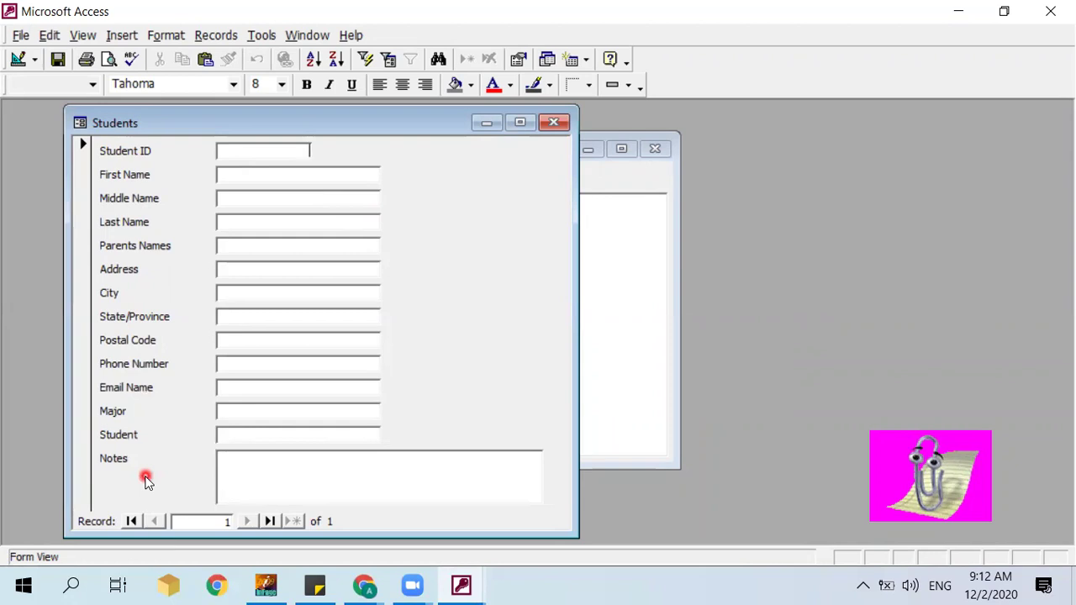
Step: Enter StudentID 1 and the student's first, middle and last names
text(1)
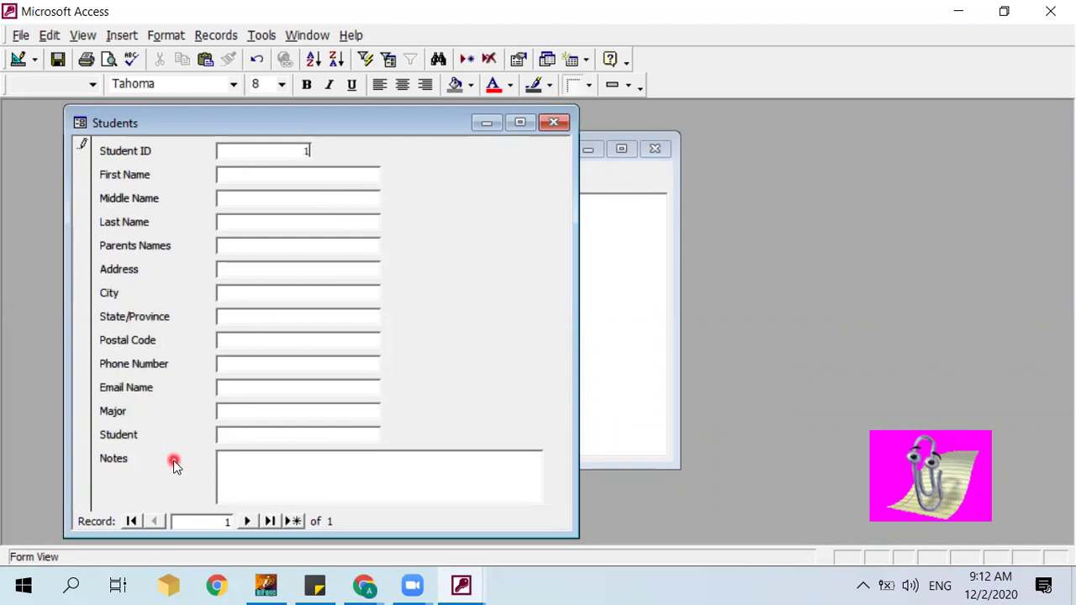
click(261, 175)
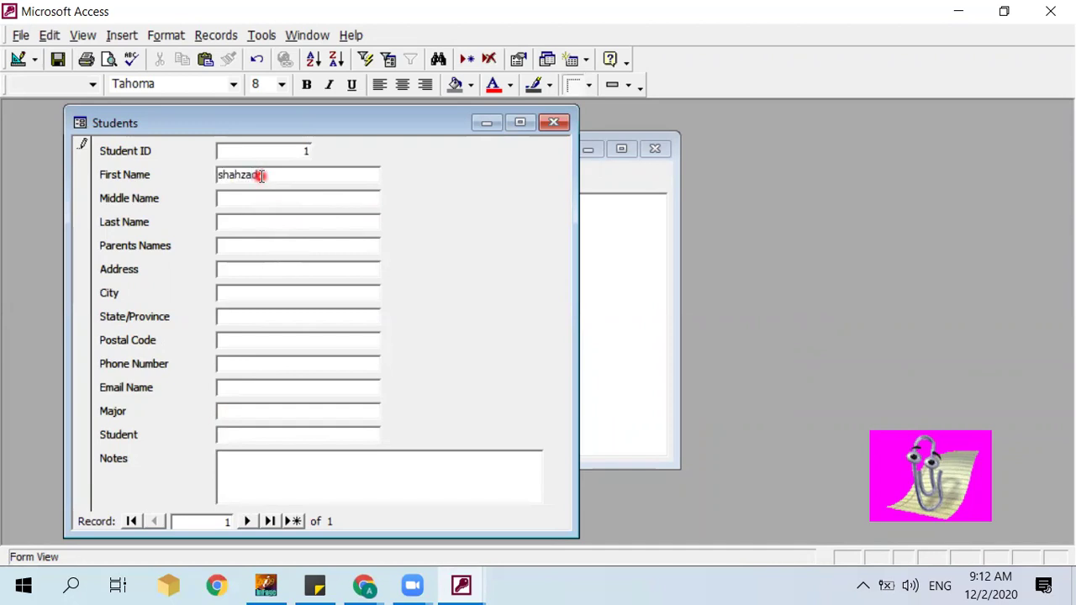
key(Tab)
key(Tab)
key(Tab)
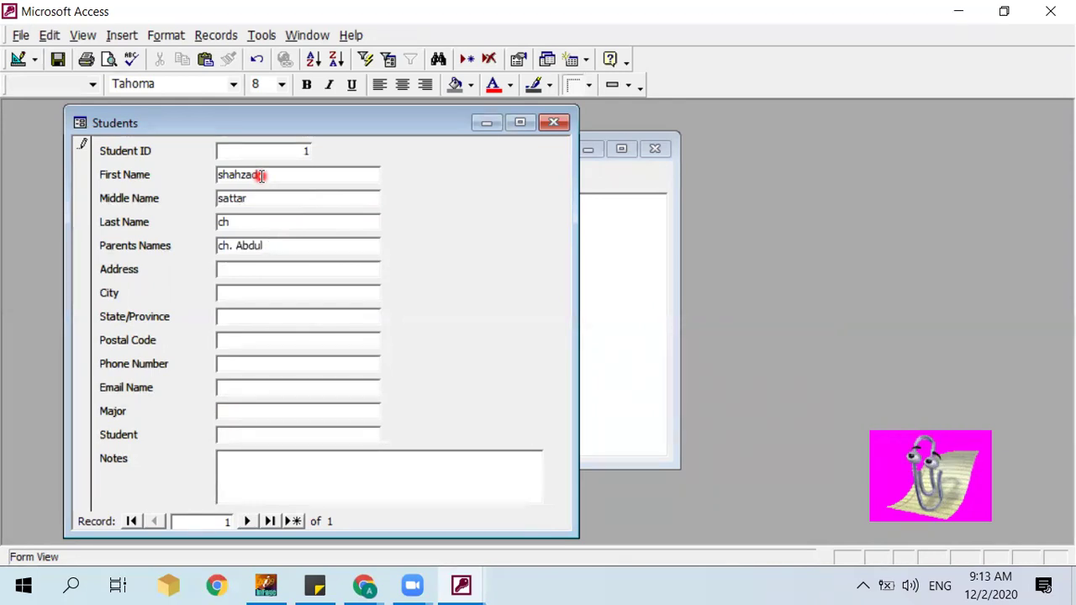
Step: Fill in the parents' names, address, city, province, postal code and phone number
key(Tab)
key(BackSpace)
key(BackSpace)
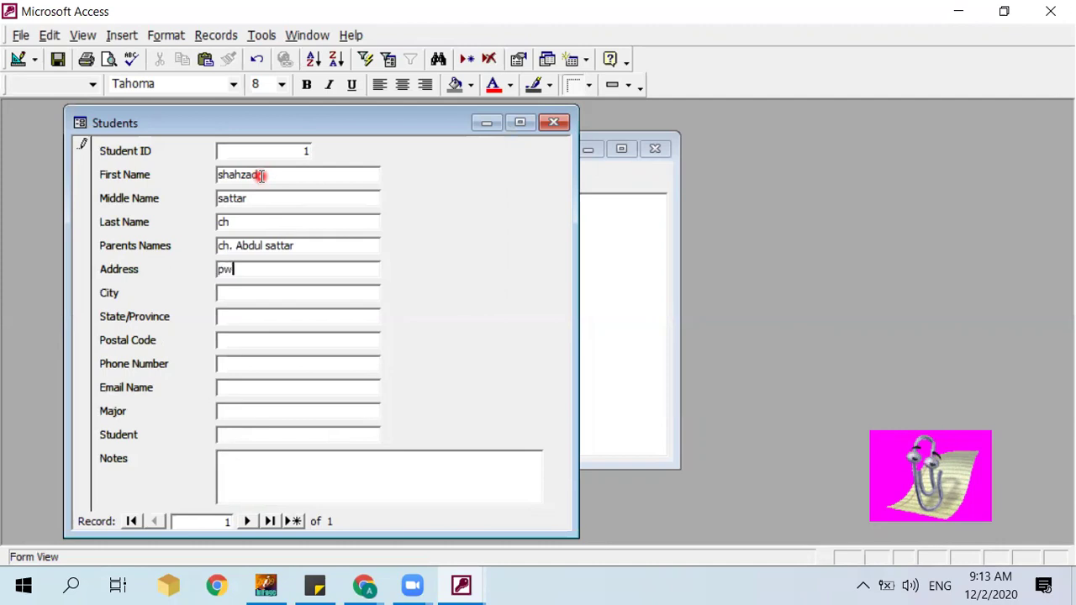
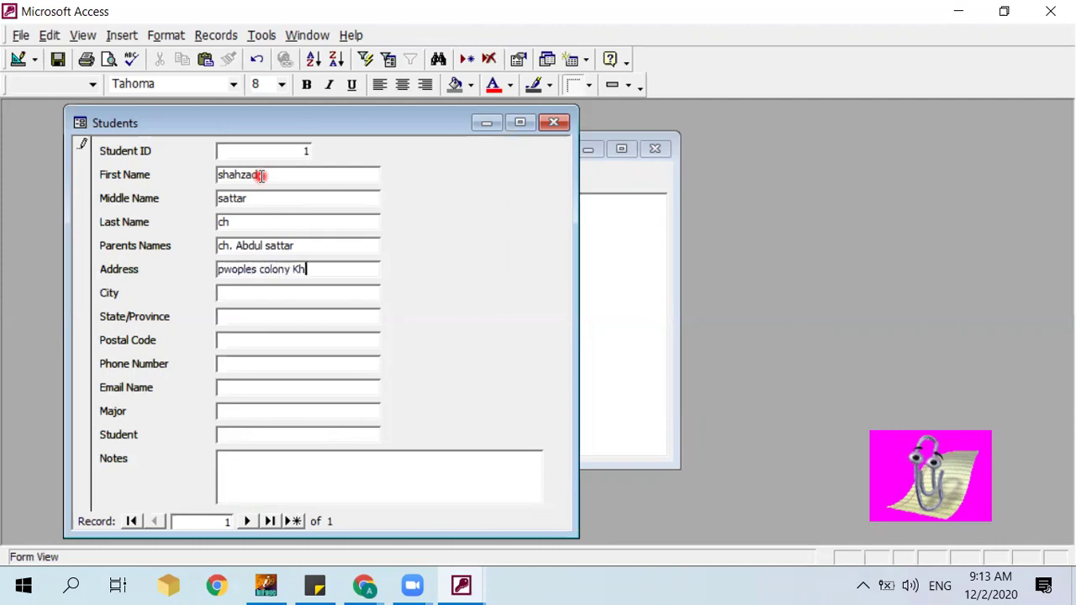
key(Tab)
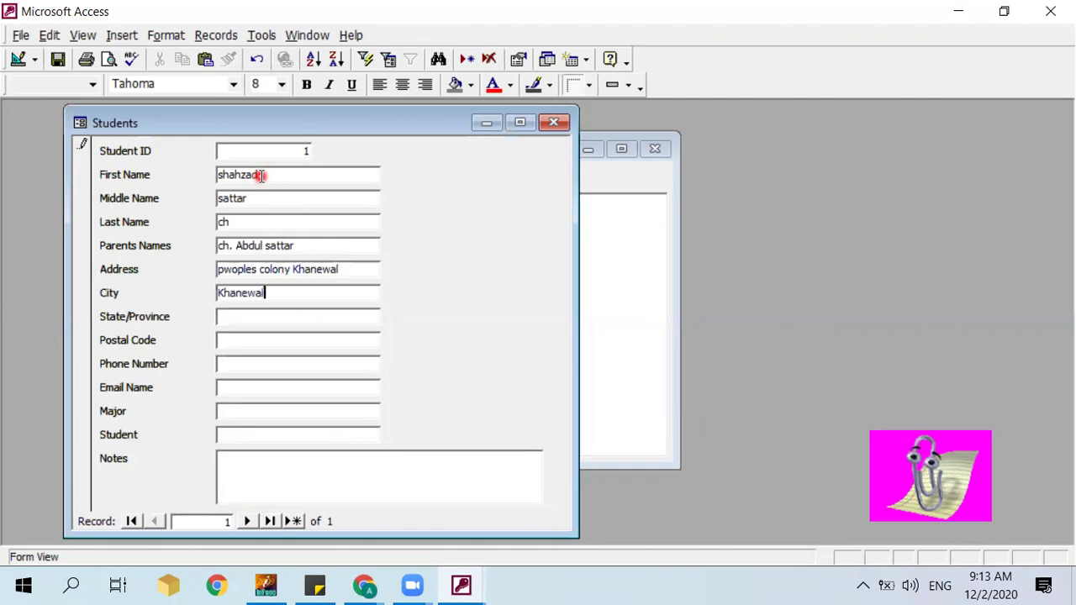
key(Tab)
key(Tab)
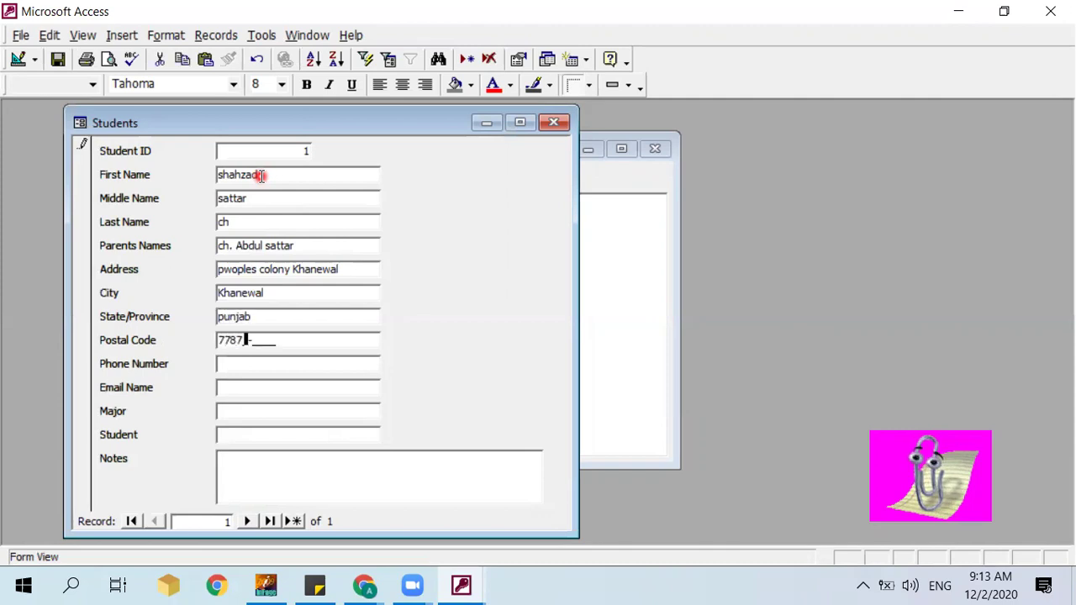
key(Tab)
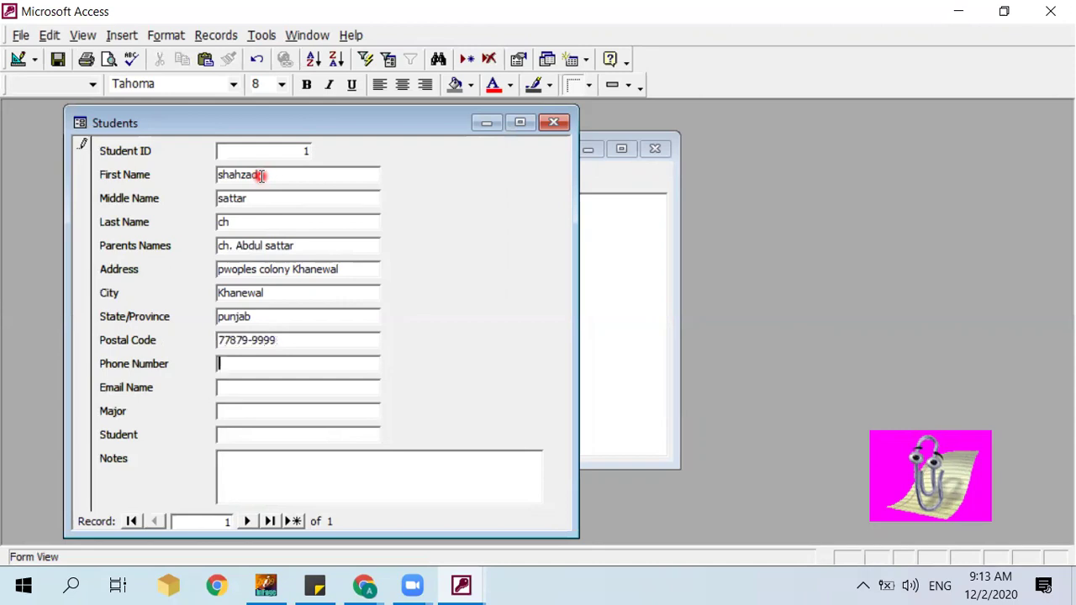
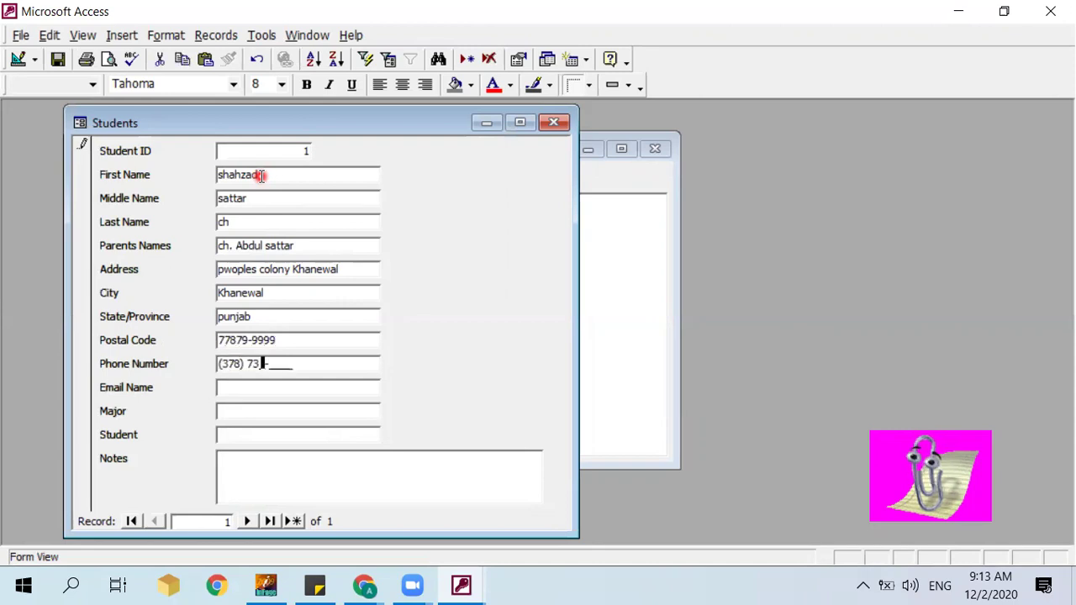
Step: Enter the student's e-mail, Major Computer, Student MSCS and the note 'software Quality'
key(Tab)
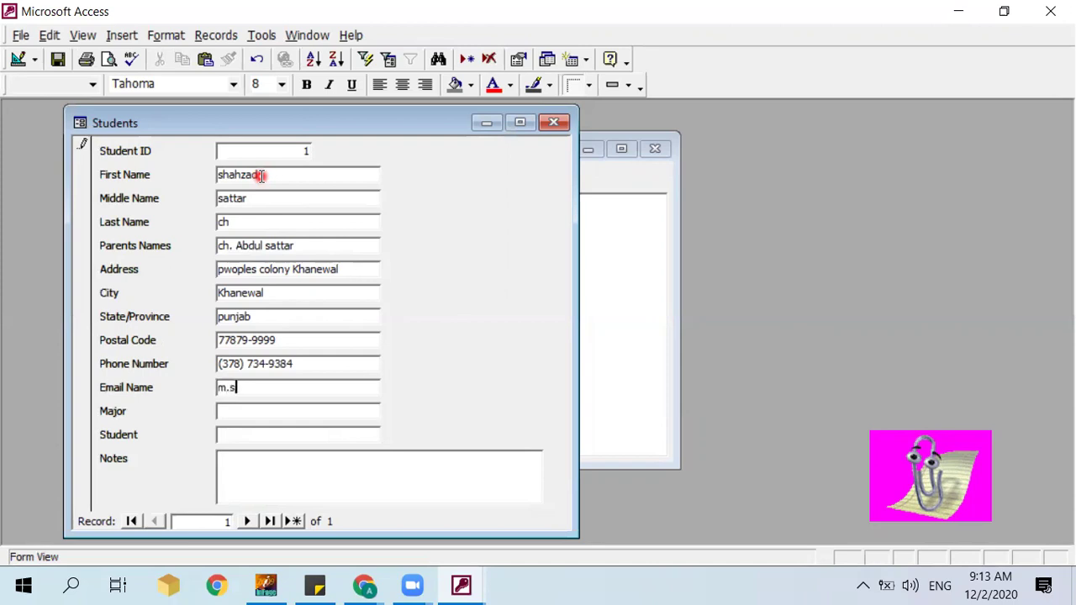
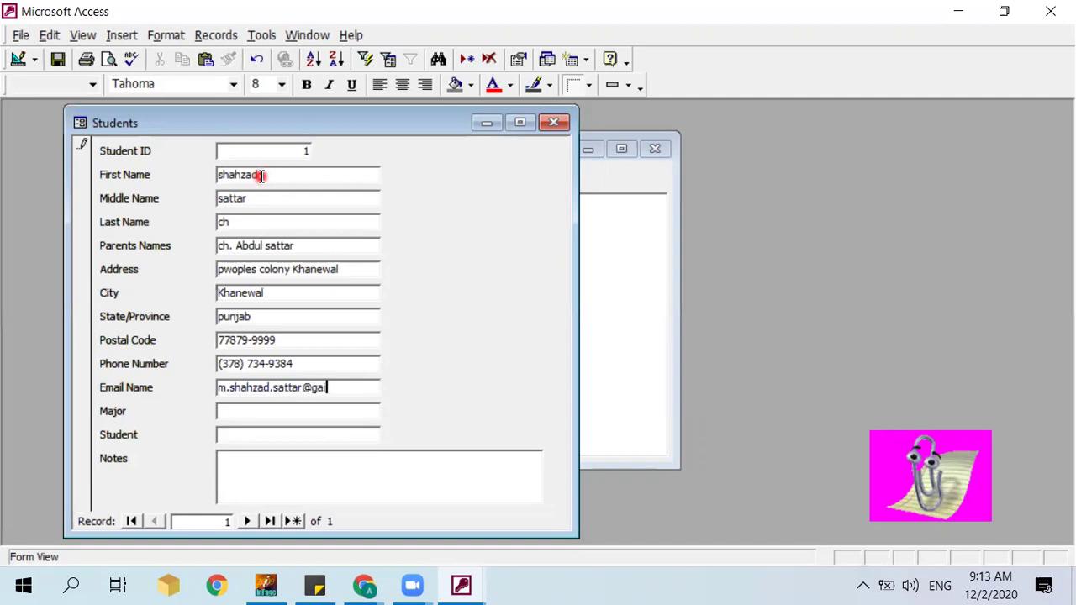
key(Tab)
text(Computer)
key(Tab)
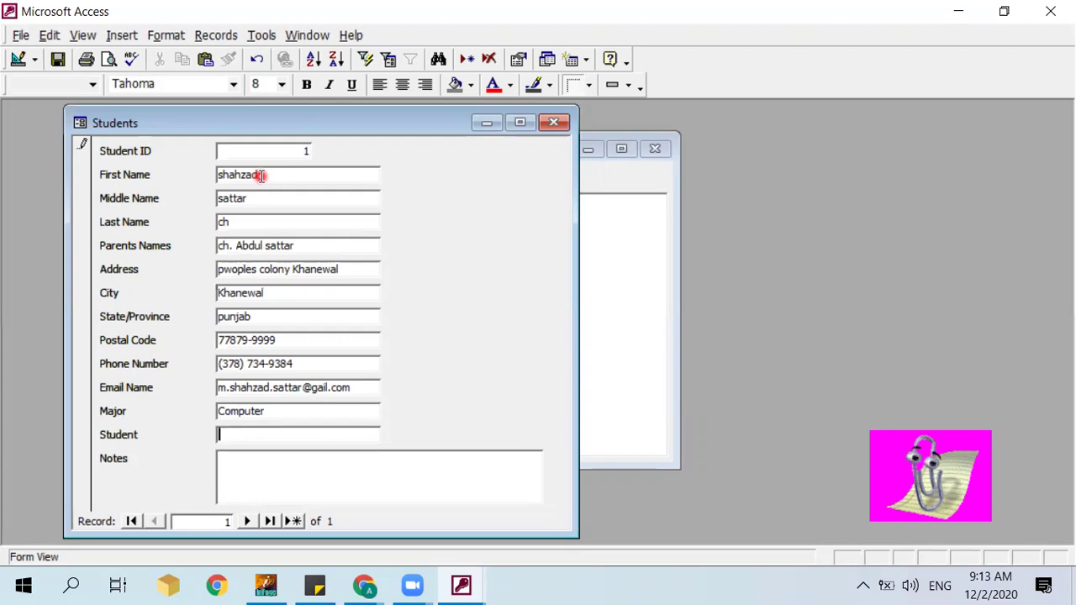
text(MSCS)
key(Tab)
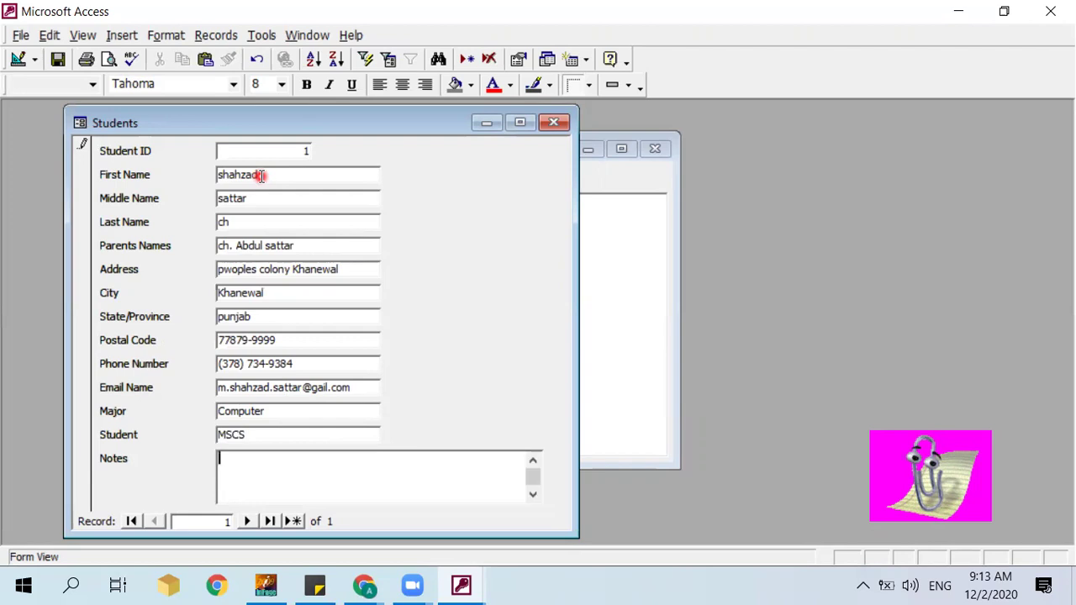
text(software)
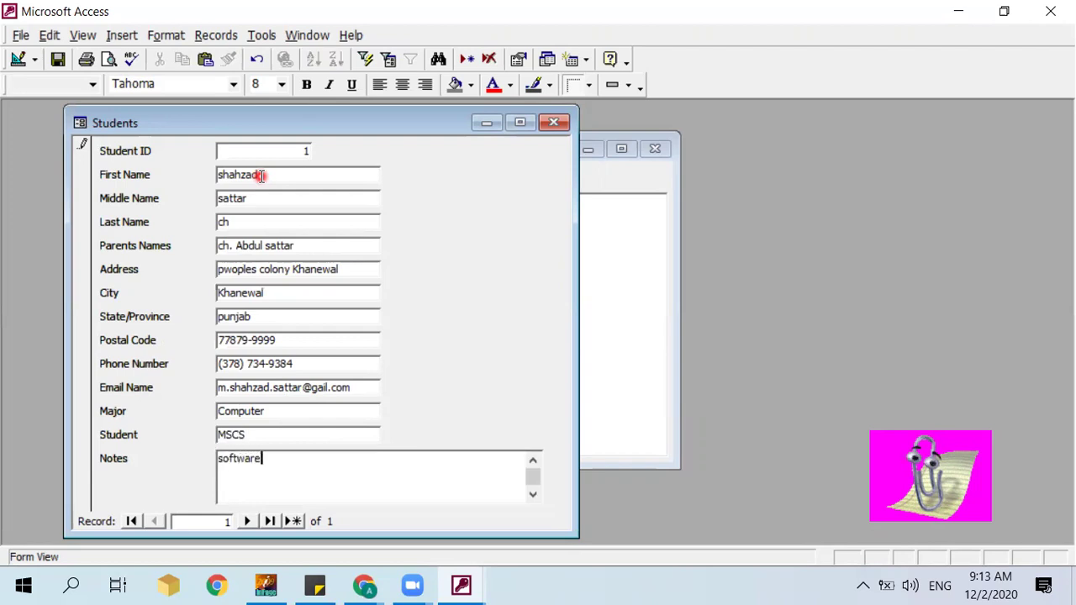
text( Qua)
text(liy=)
key(BackSpace)
key(BackSpace)
text(ty)
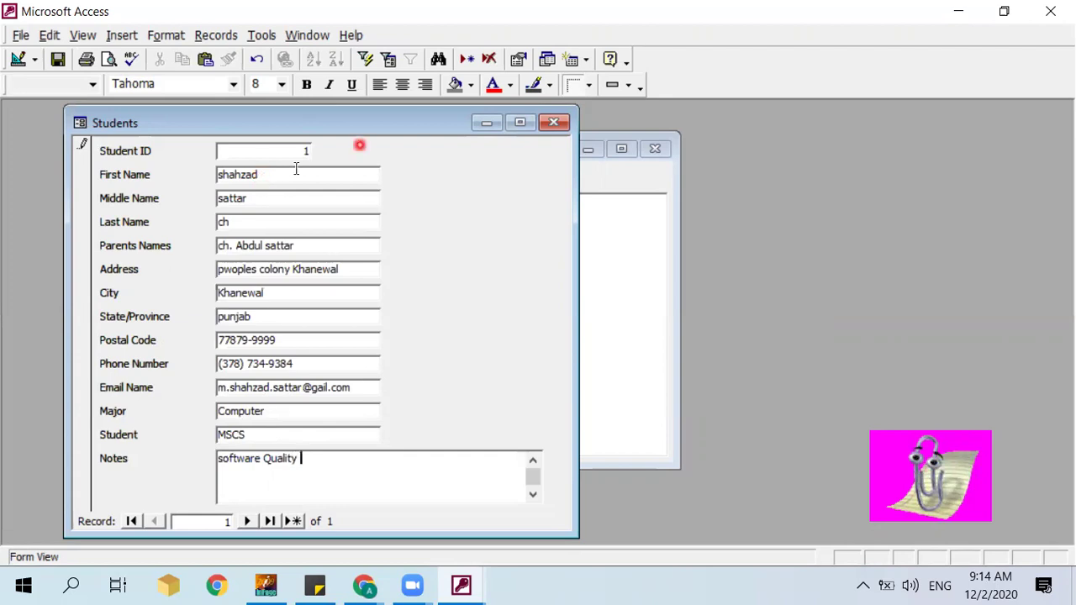
key(Return)
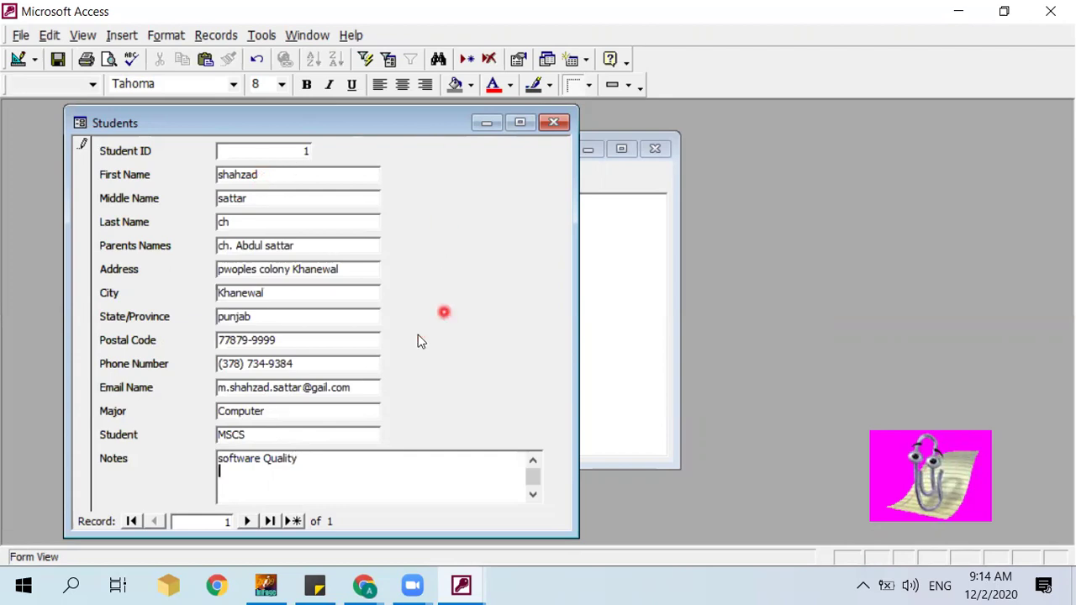
Step: Move to a new record, then close and save the form as Students
click(249, 522)
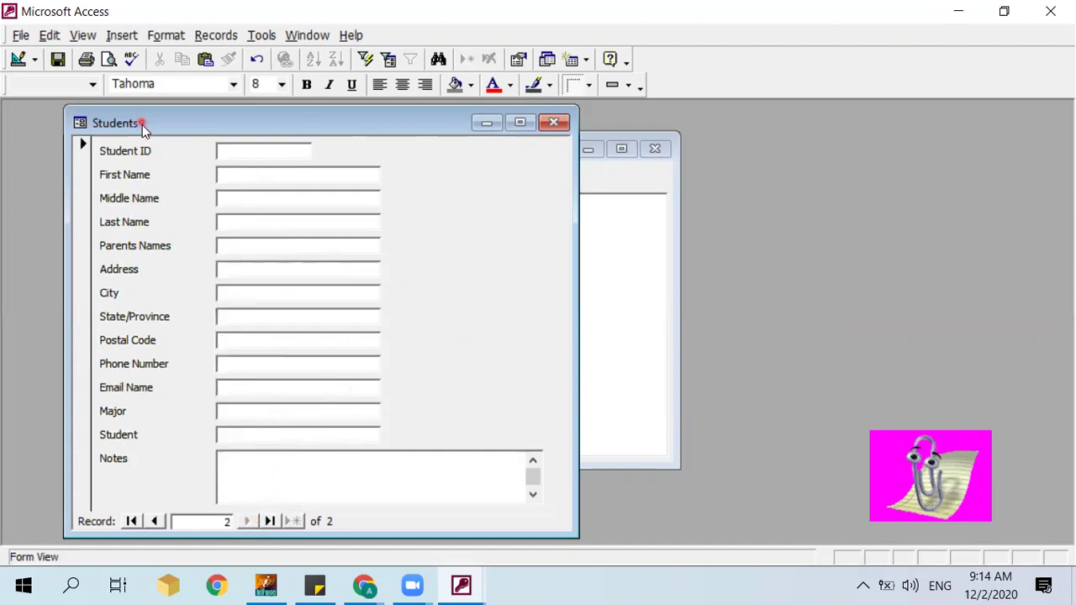
drag(142, 126, 160, 178)
click(578, 176)
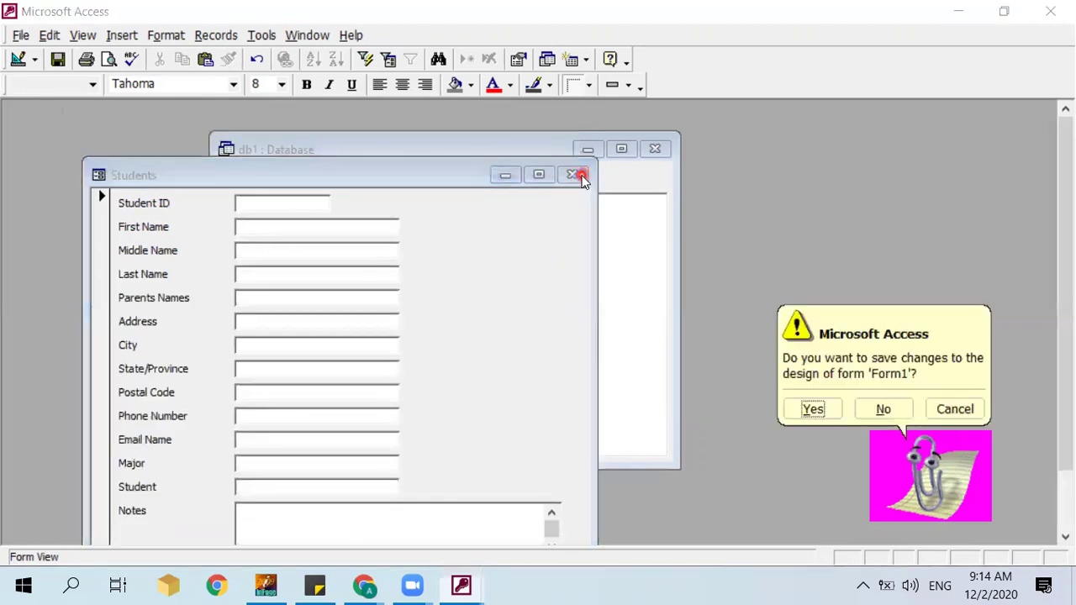
click(814, 410)
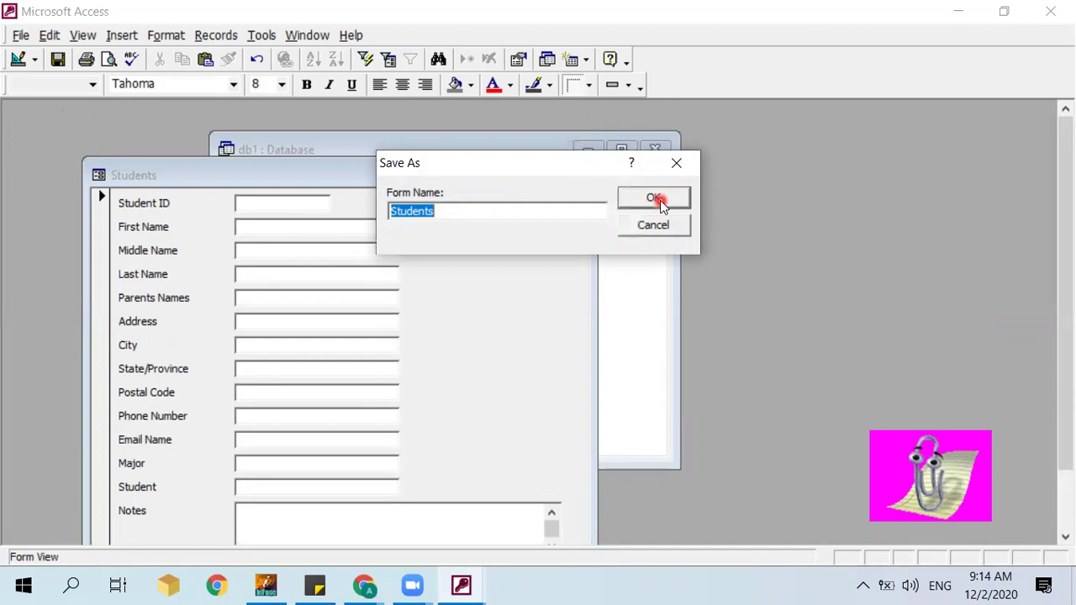
click(660, 200)
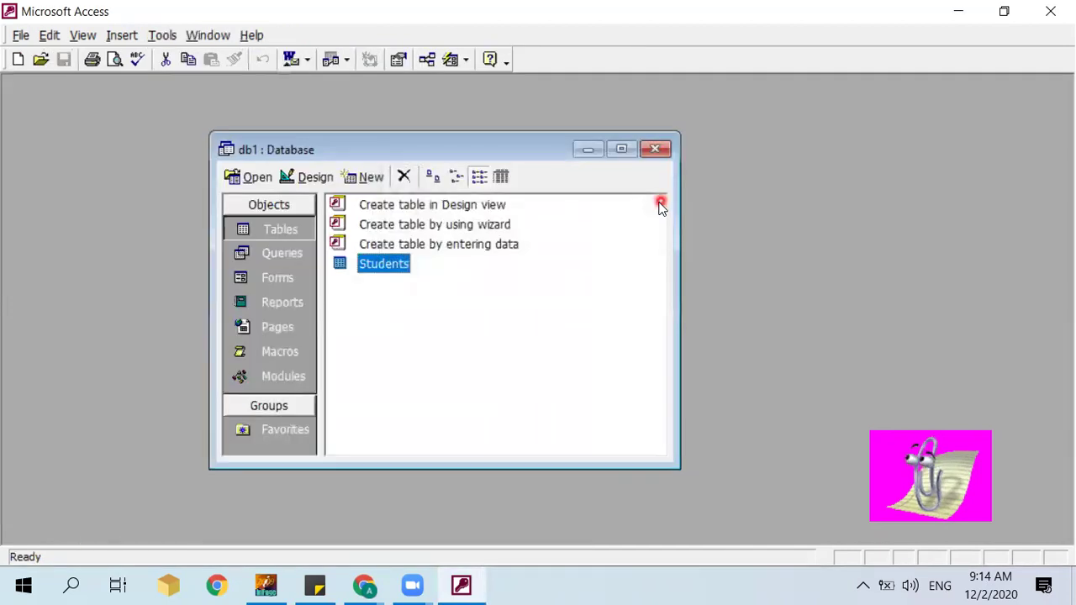
Step: Browse Forms, return to the Tables list, and switch to the InPage chapter
click(299, 281)
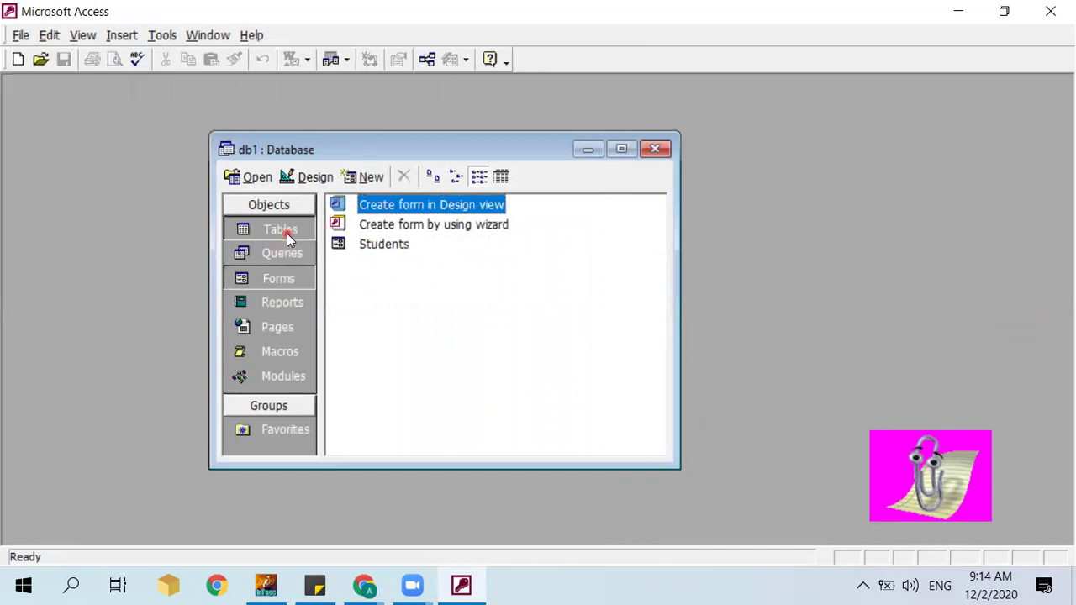
click(287, 239)
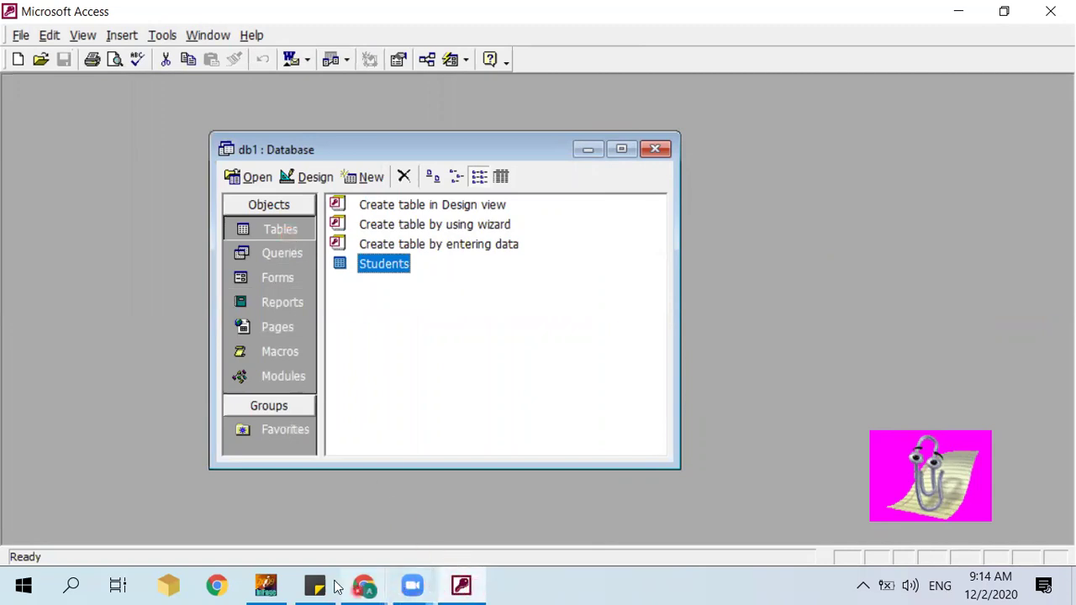
click(269, 586)
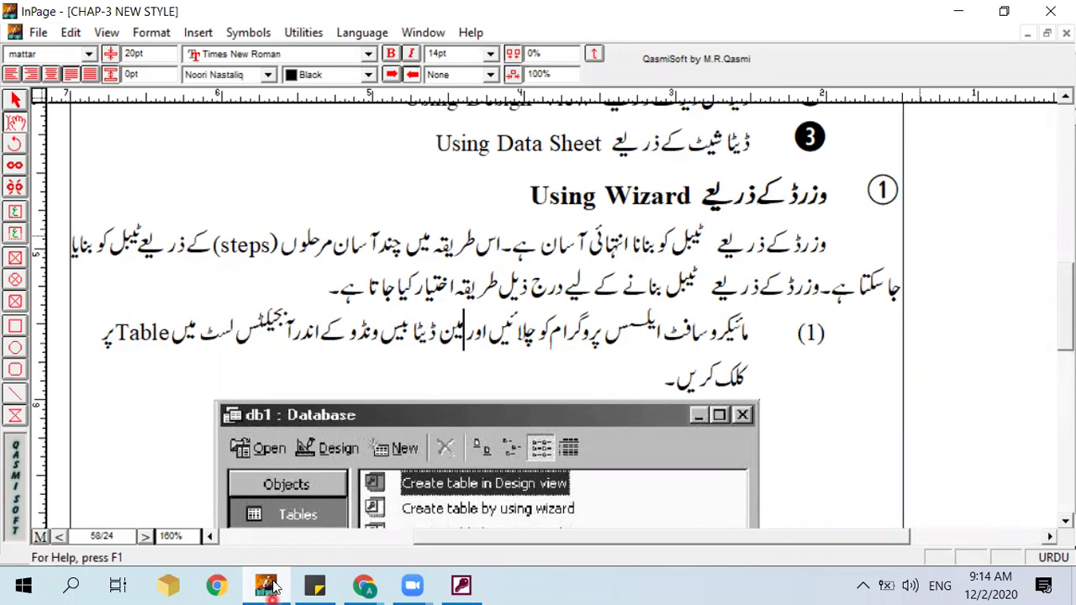
Step: Scroll the chapter to show the db1 Database window picture after step (1)
key(Down)
key(Down)
key(Down)
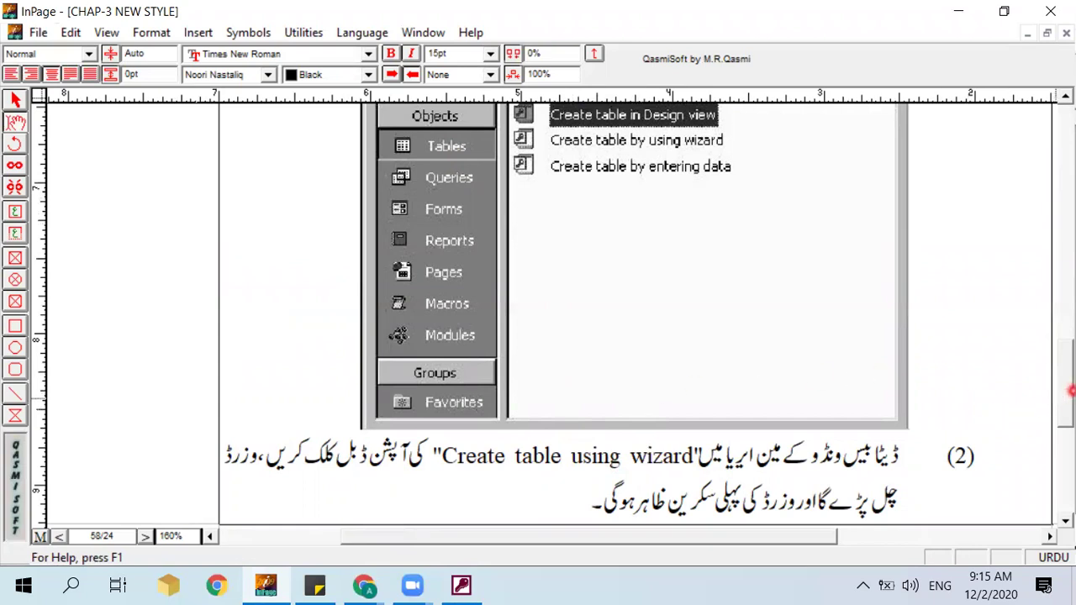
drag(1071, 384, 1071, 360)
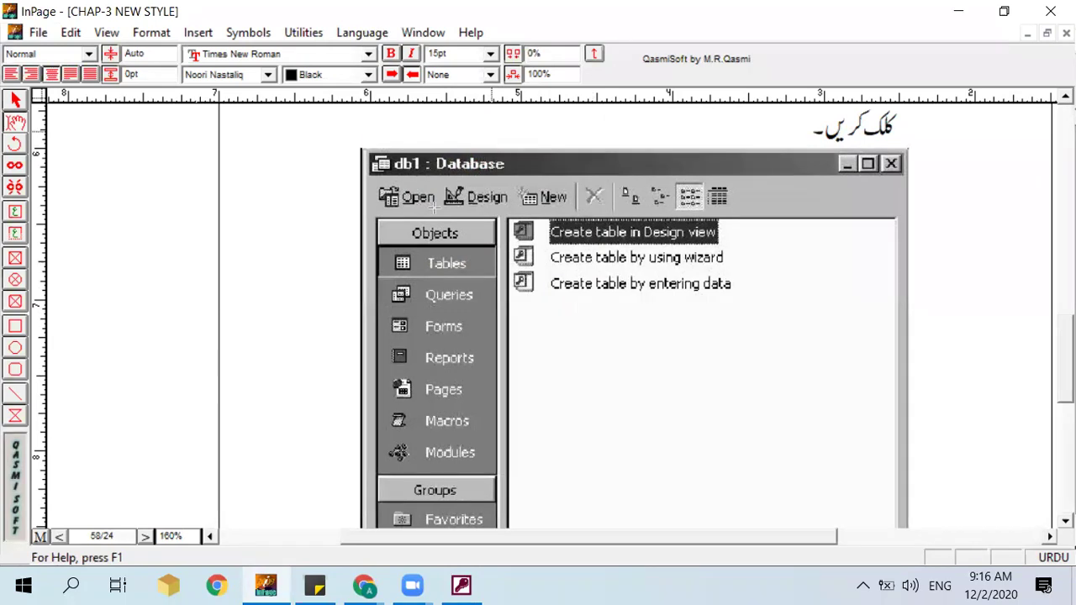
Step: Circle Objects, Tables and 'Create table by using wizard' in the db1 screenshot, then erase the marks to reach step (2)
mouse_move(376, 208)
mouse_down()
mouse_move(429, 262)
mouse_move(433, 395)
mouse_move(503, 533)
mouse_up()
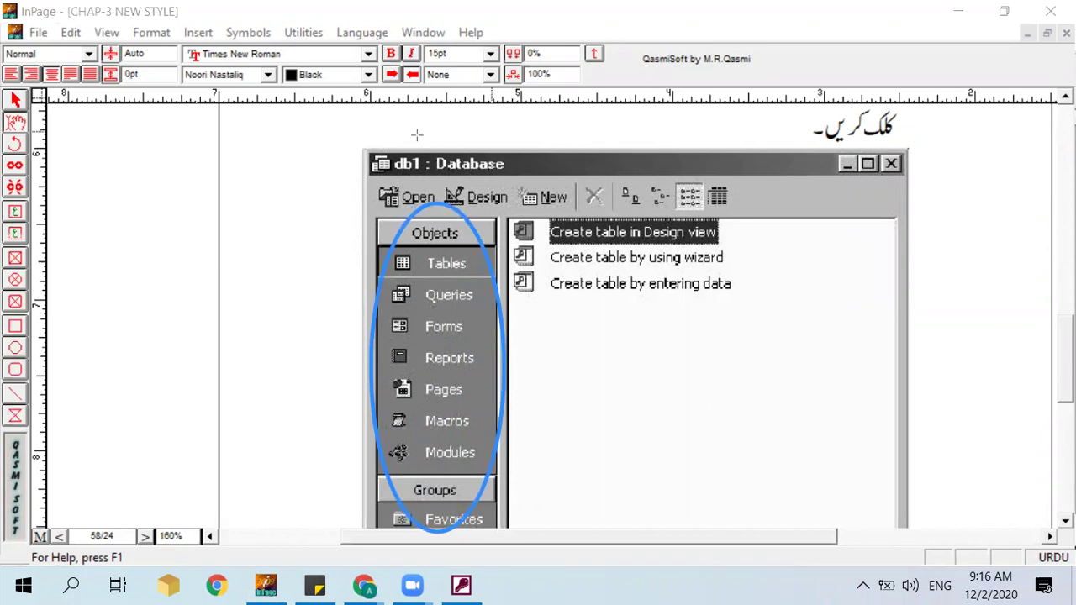
mouse_move(353, 241)
mouse_down()
mouse_move(432, 284)
mouse_move(494, 285)
mouse_up()
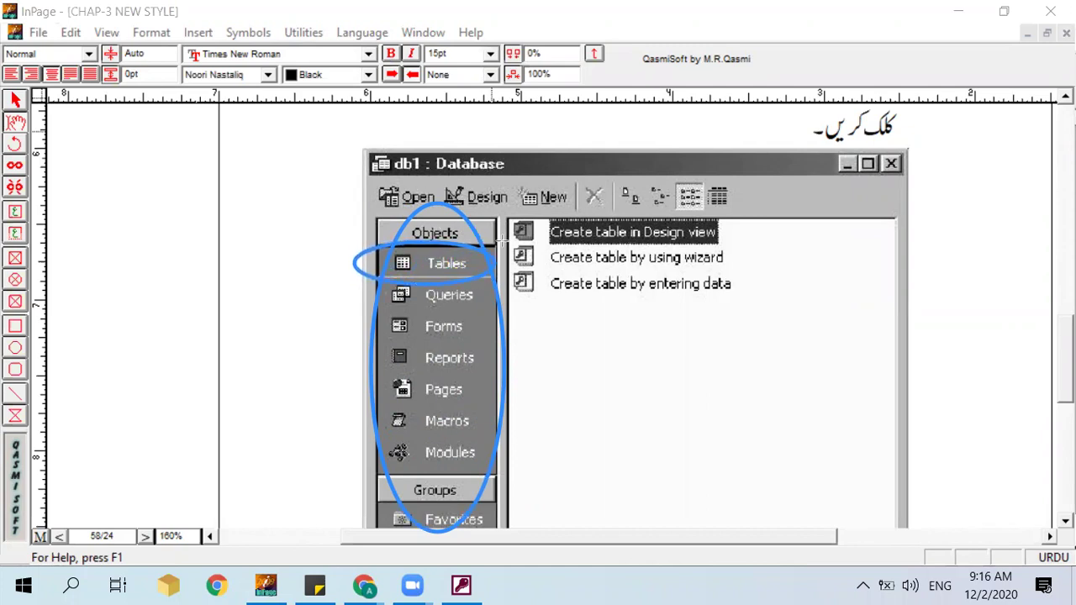
mouse_move(505, 240)
mouse_down()
mouse_move(575, 273)
mouse_move(723, 264)
mouse_move(741, 274)
mouse_up()
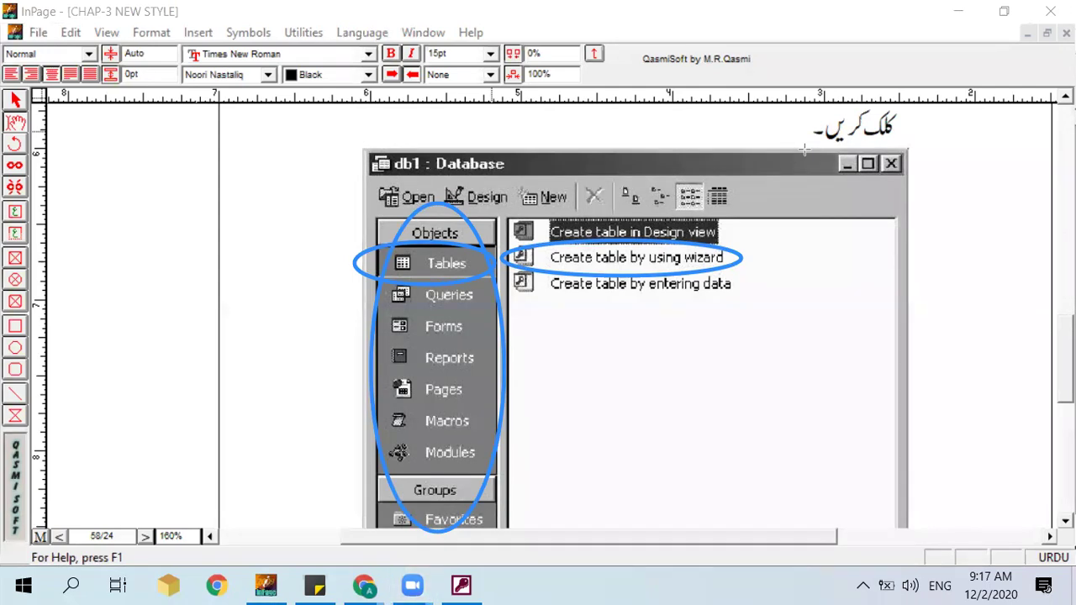
key(e)
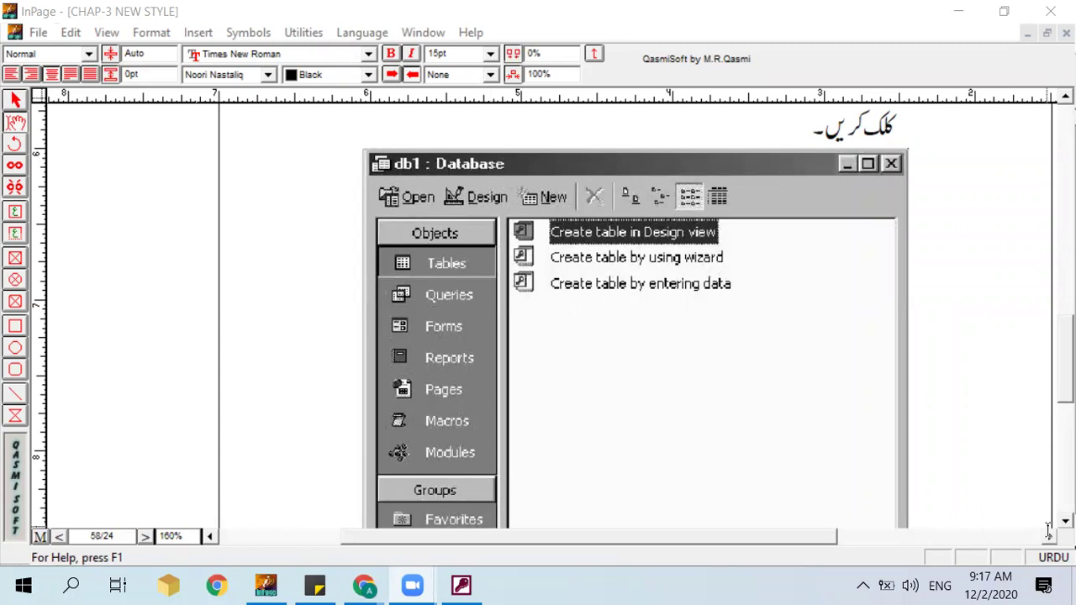
scroll(763, 480, down, 3)
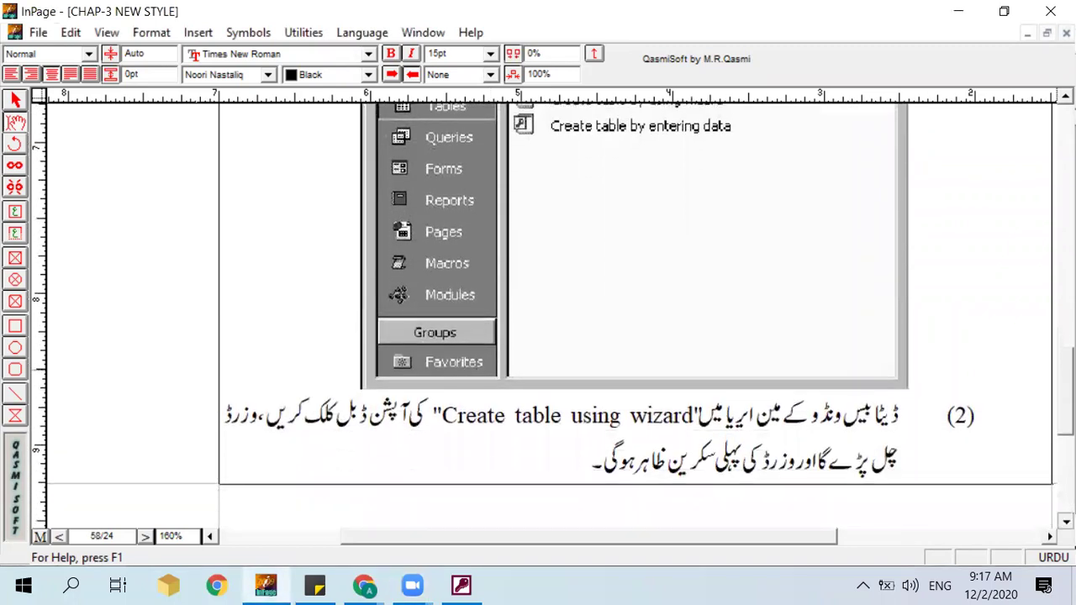
Step: On page 59's Table Wizard screenshot, circle the Business/Personal options and Sample Tables list, then reach step (3)
click(699, 462)
scroll(699, 461, down, 5)
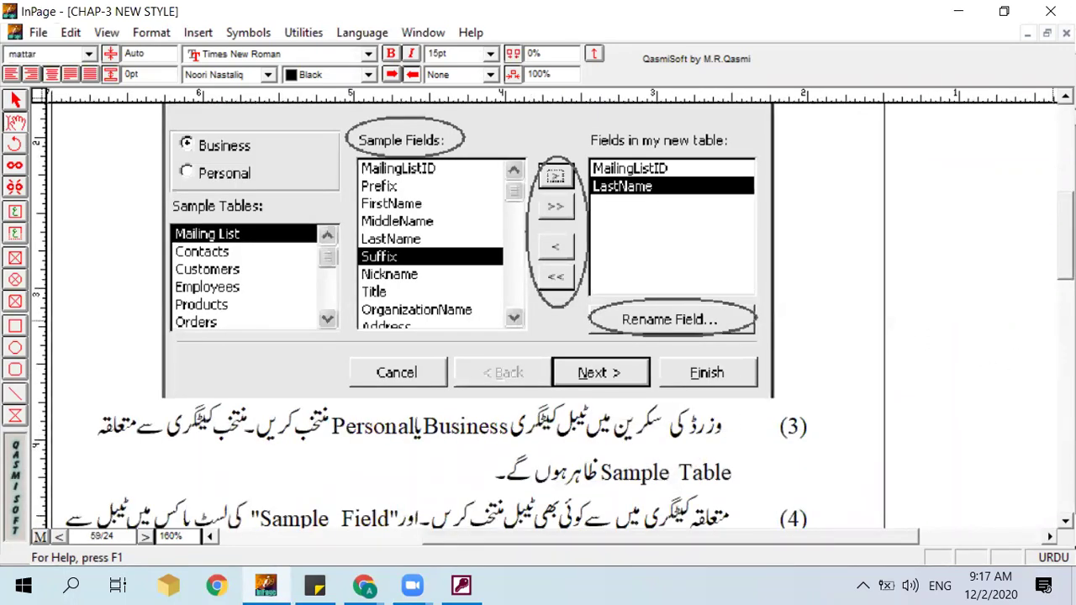
scroll(553, 315, up, 1)
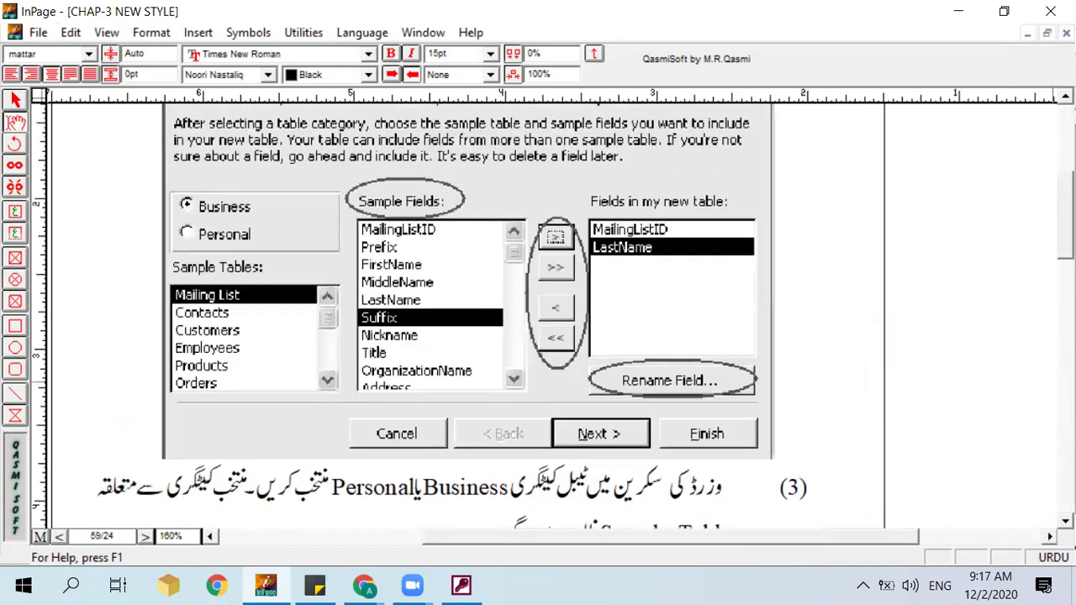
scroll(457, 315, up, 1)
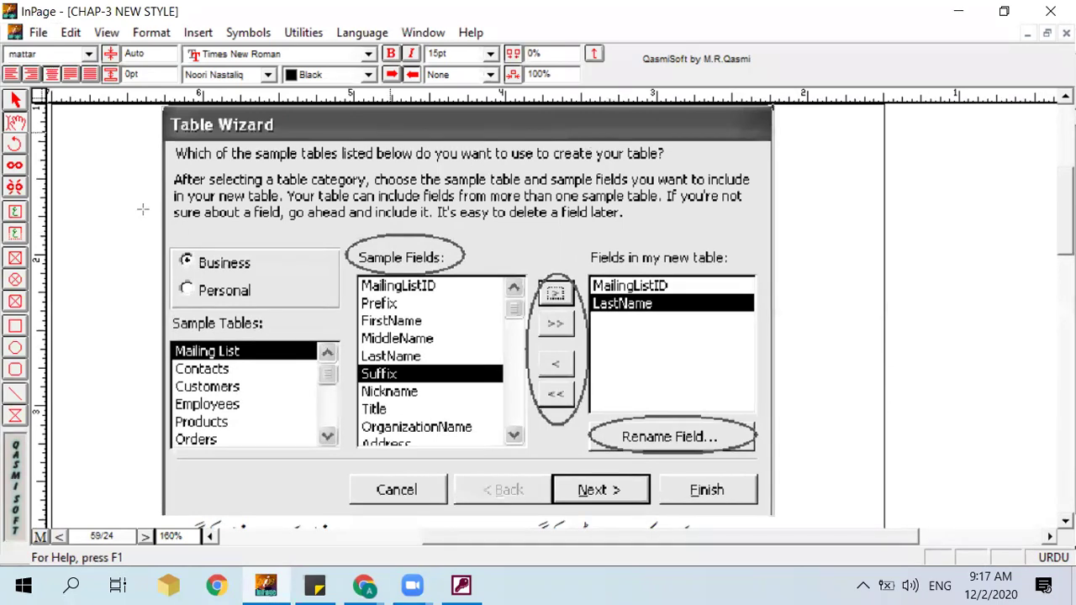
mouse_move(168, 225)
mouse_down()
mouse_move(172, 267)
mouse_move(225, 310)
mouse_move(300, 316)
mouse_up()
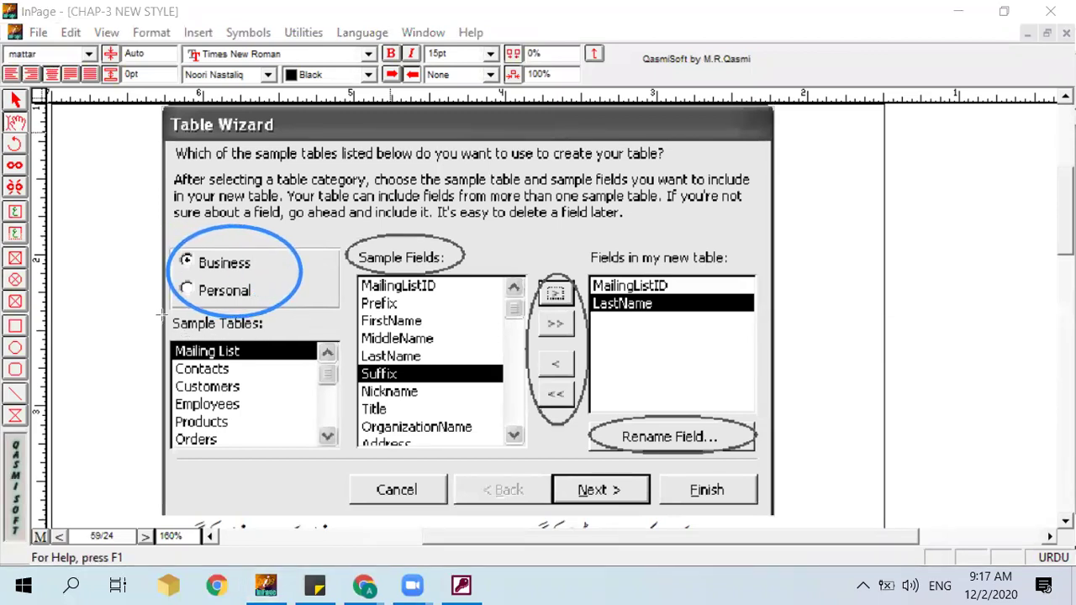
mouse_move(163, 301)
mouse_down()
mouse_move(221, 336)
mouse_move(326, 472)
mouse_move(286, 461)
mouse_up()
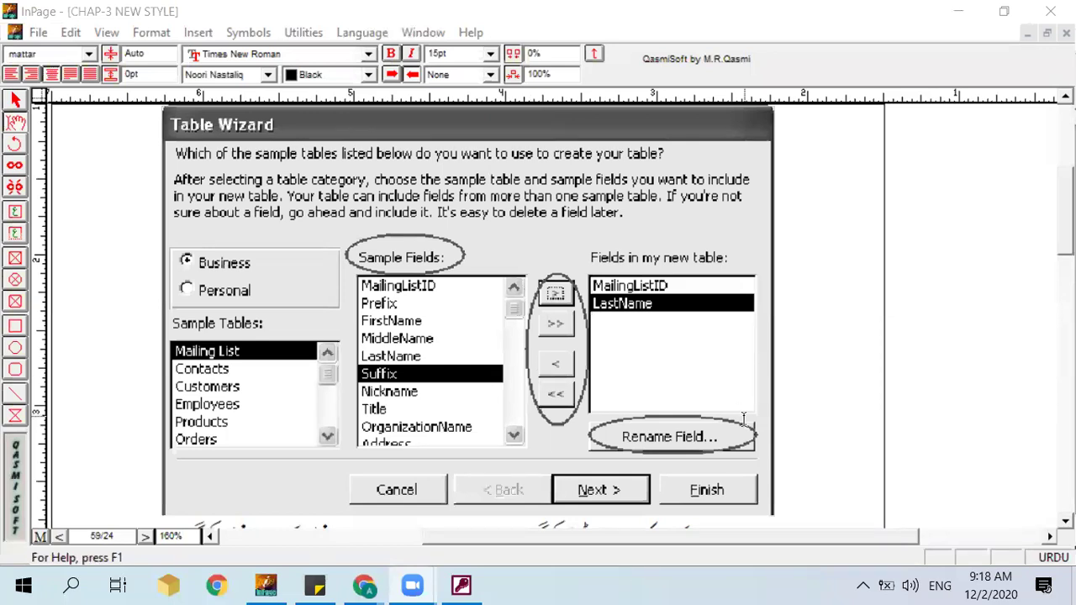
scroll(553, 315, down, 3)
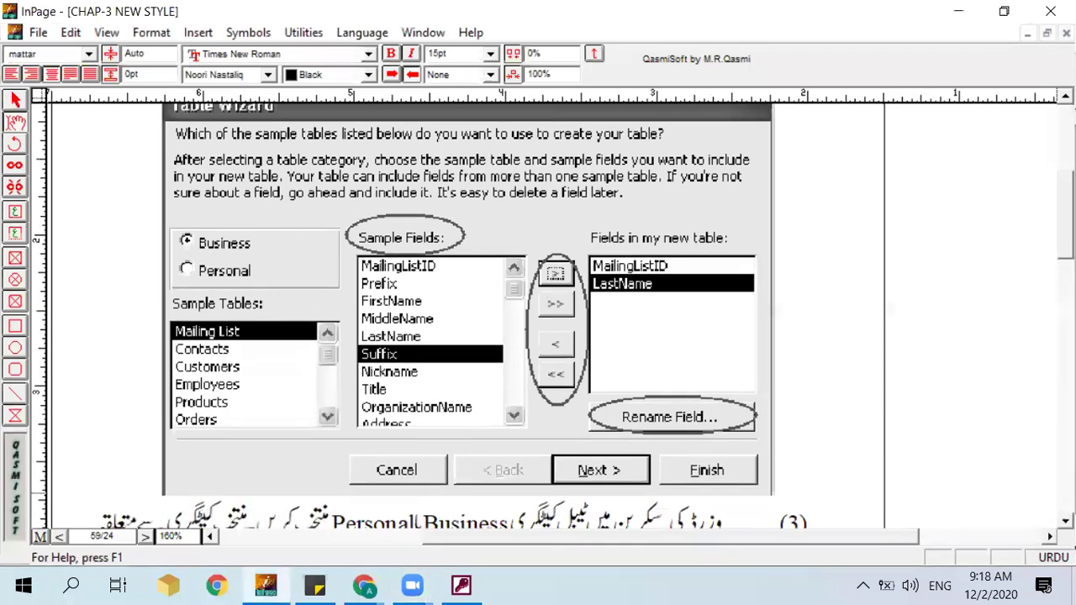
scroll(652, 414, down, 1)
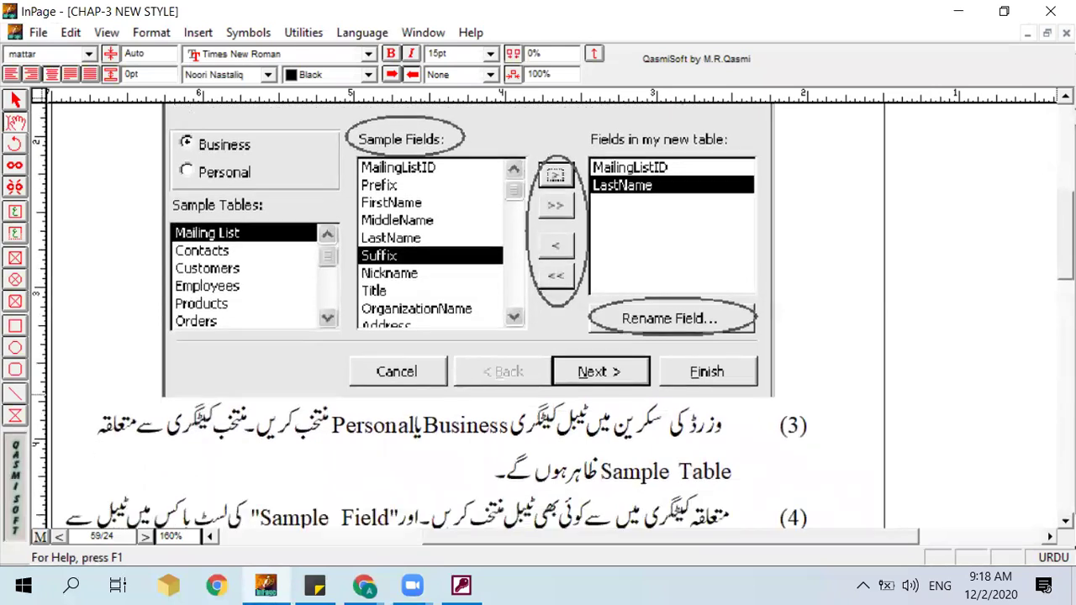